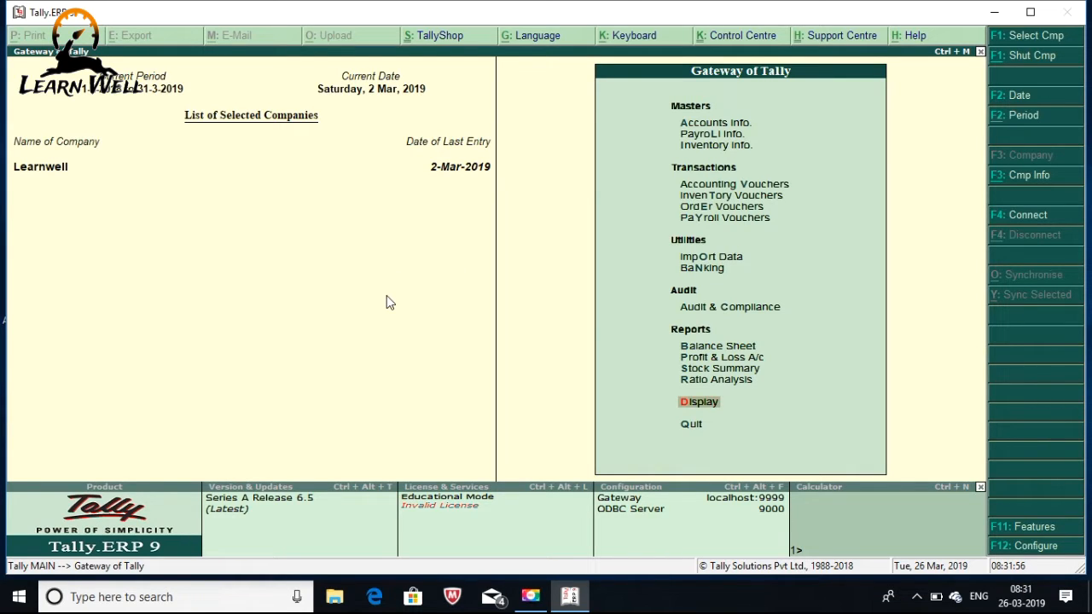
Open the Display menu of reports from the Gateway of Tally
key("Return")
Open the Day Book, filter it to Sales vouchers (debit total 24,04,292.00), then close it
key("d")
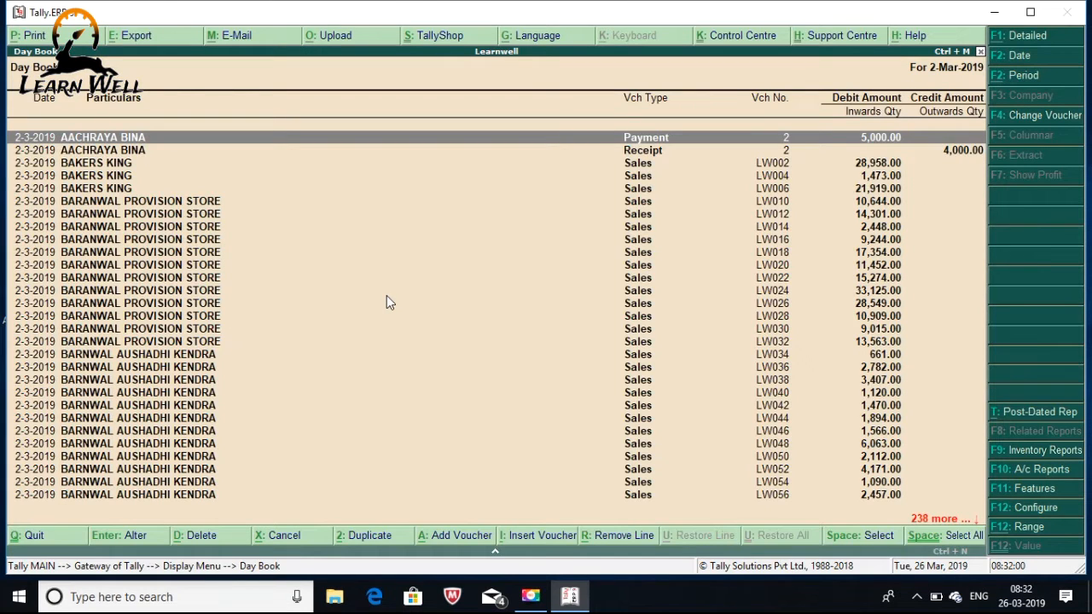
key("Down")
key("Down")
key("Down")
key("Down")
key("Down")
key("Down")
key("Down")
key("Down")
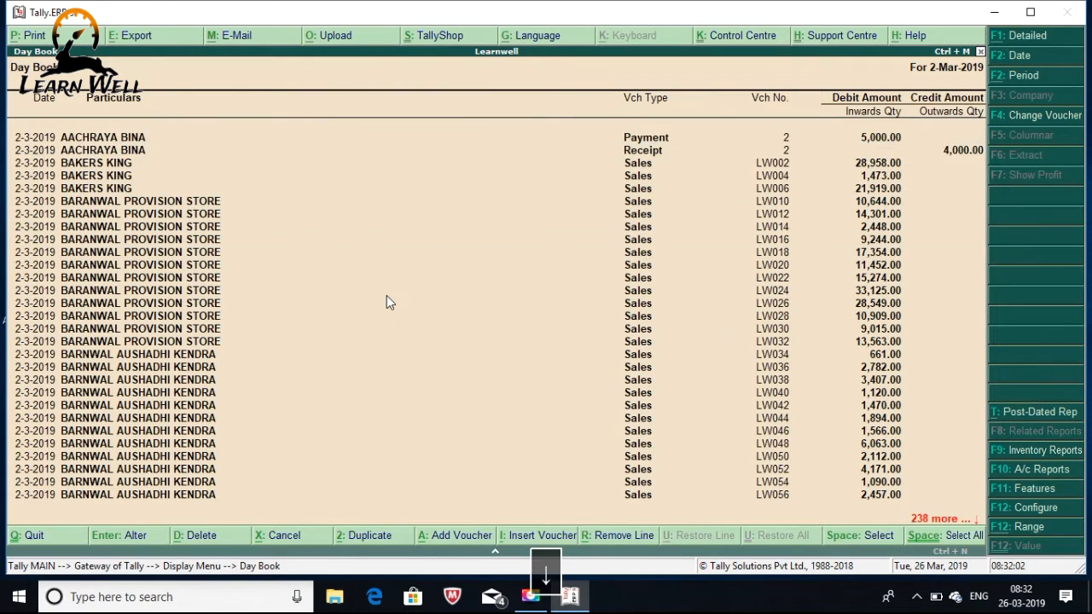
key("Down")
key("Down")
key("Down")
key("Down")
key("Down")
key("Down")
key("Down")
key("Down")
key("Down")
key("Down")
key("Down")
key("Down")
key("Down")
key("Down")
key("Down")
key("Down")
key("Down")
key("Down")
key("Down")
key("Down")
key("Down")
key("Down")
key("Down")
key("Down")
key("Down")
key("Down")
key("Down")
key("Down")
key("Down")
key("Down")
key("Down")
key("Down")
key("Down")
key("Down")
key("Down")
key("Down")
key("Down")
key("Down")
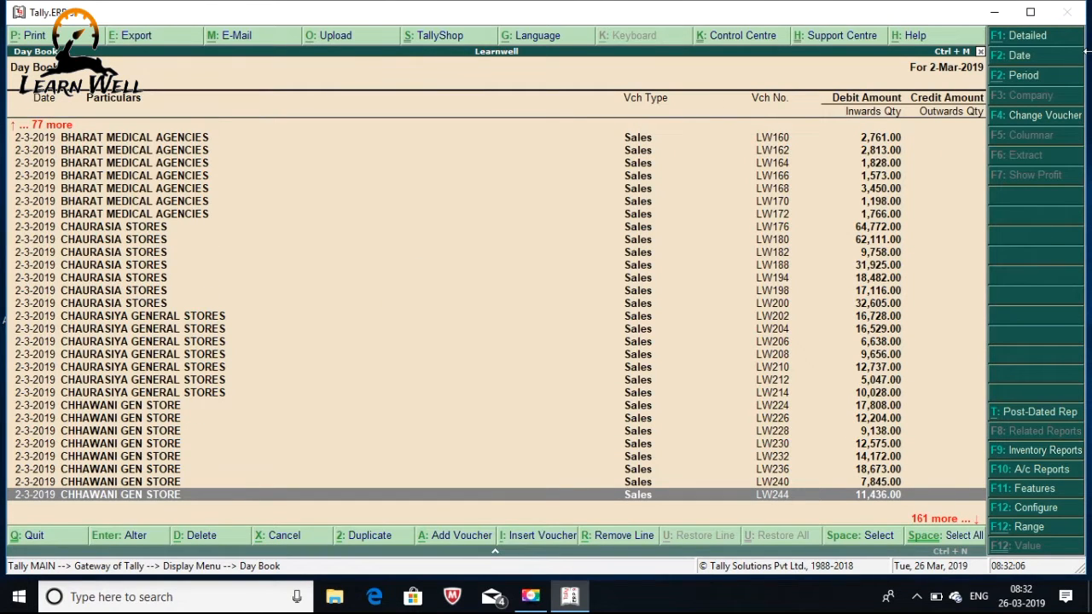
left_click(1032, 115)
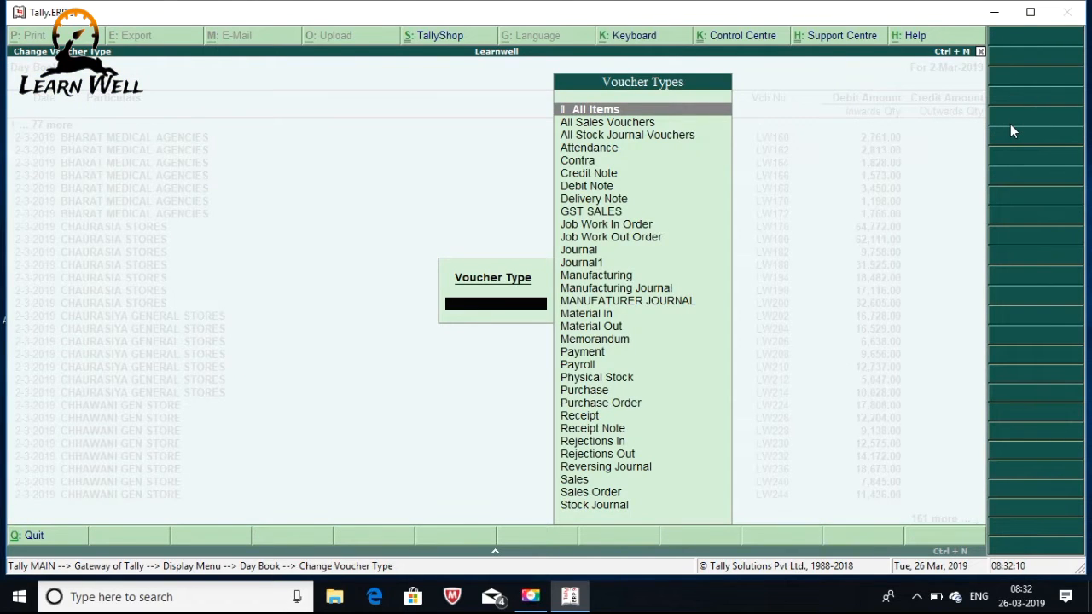
type("Sal")
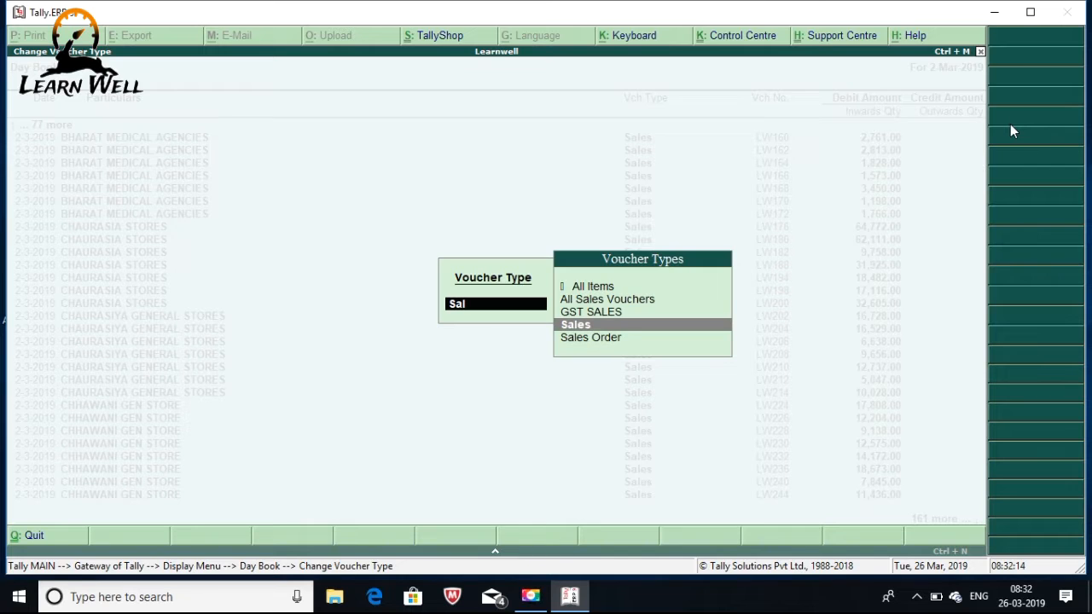
key("Return")
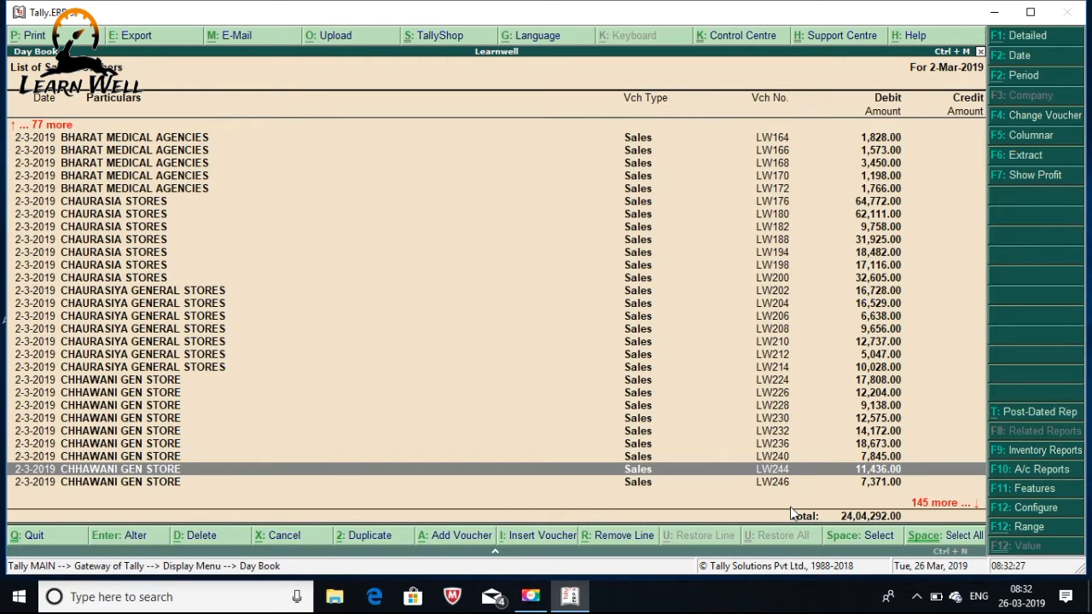
key("Escape")
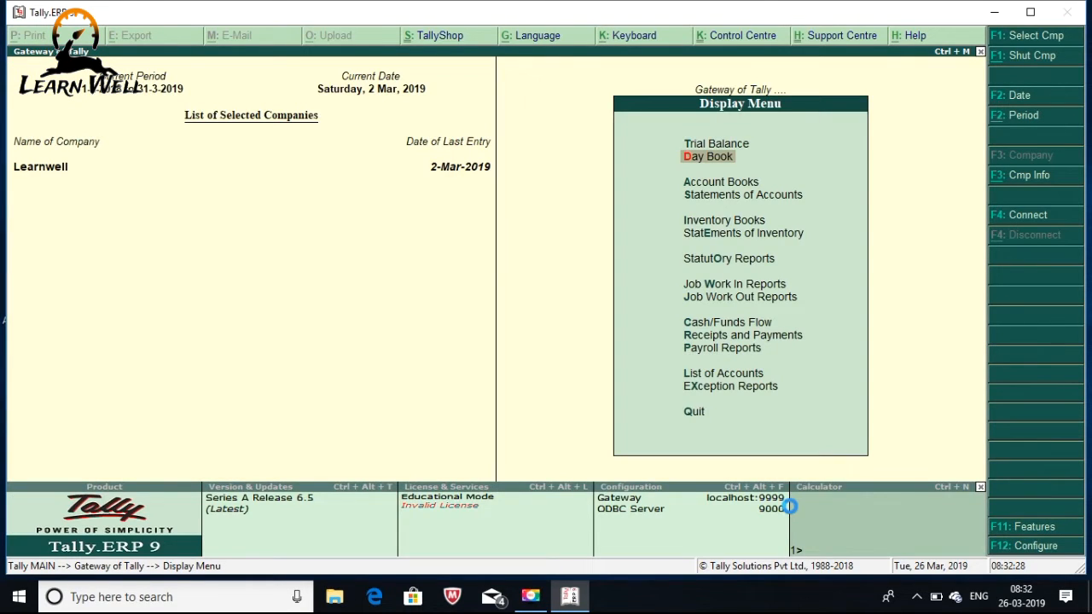
Scroll up and down through the unfiltered Day Book vouchers, then exit to the Gateway of Tally
key("Return")
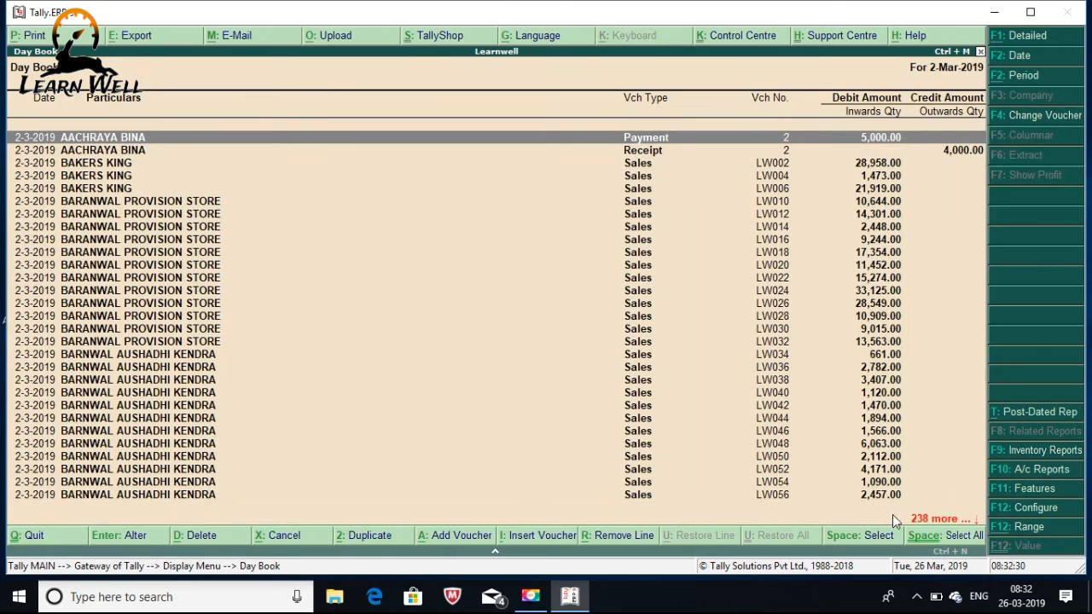
key("Down")
key("Down")
key("Down")
key("Down")
key("Down")
key("Down")
key("Down")
key("Down")
key("Down")
key("Down")
key("Down")
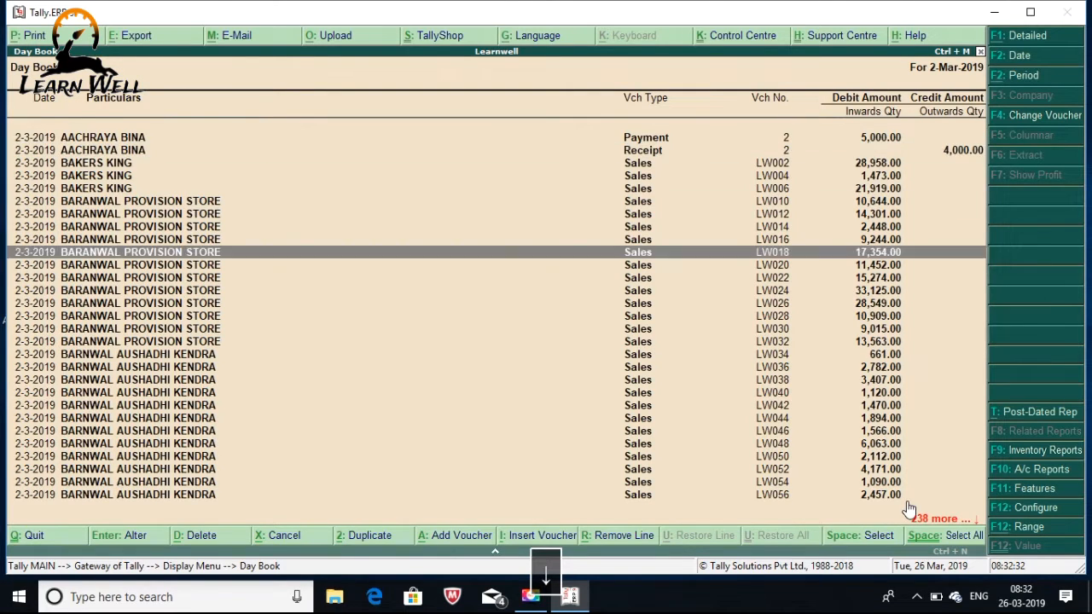
key("Down")
key("Down")
key("Down")
key("Down")
key("Down")
key("Down")
key("Down")
key("Down")
key("Down")
key("Down")
key("Down")
key("Down")
key("Down")
key("Down")
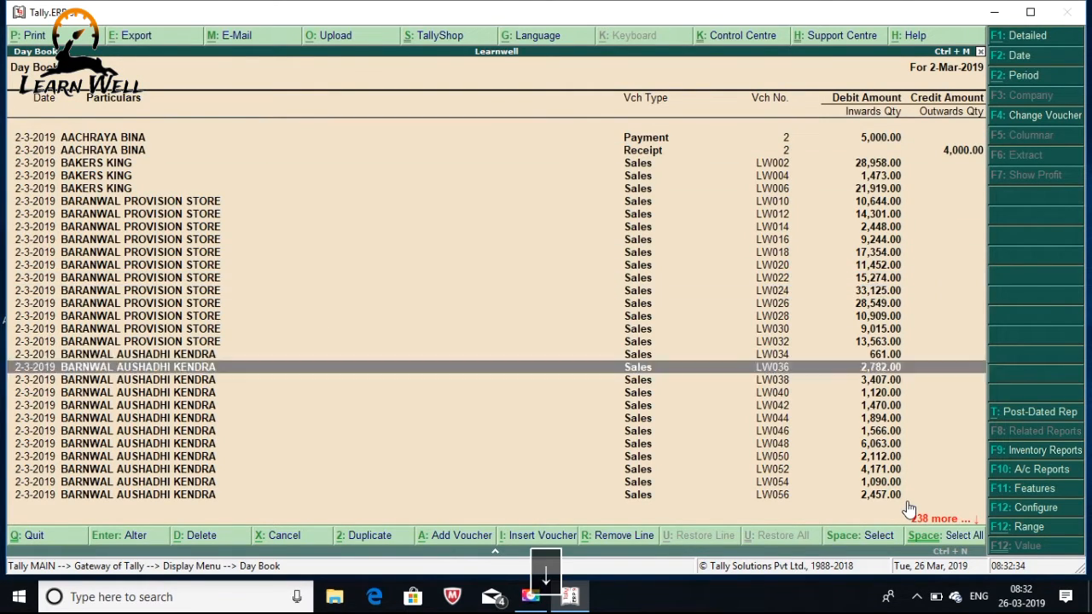
key("Down")
key("Down")
key("Down")
key("Down")
key("Down")
key("Down")
key("Down")
key("Down")
key("Down")
key("Down")
key("Down")
key("Down")
key("Down")
key("Down")
key("Down")
key("Down")
key("Down")
key("Down")
key("Down")
key("Down")
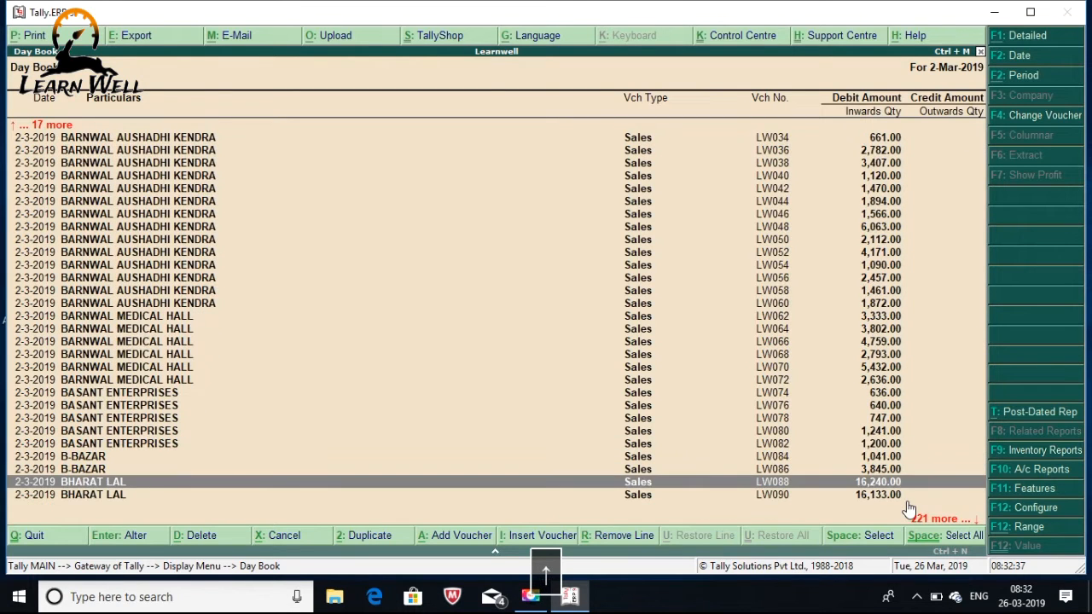
key("Up")
key("Up")
key("Up")
key("Up")
key("Up")
key("Up")
key("Up")
key("Up")
key("Up")
key("Up")
key("Up")
key("Up")
key("Up")
key("Up")
key("Up")
key("Up")
key("Up")
key("Up")
key("Up")
key("Up")
key("Up")
key("Up")
key("Up")
key("Up")
key("Up")
key("Up")
key("Up")
key("Up")
key("Up")
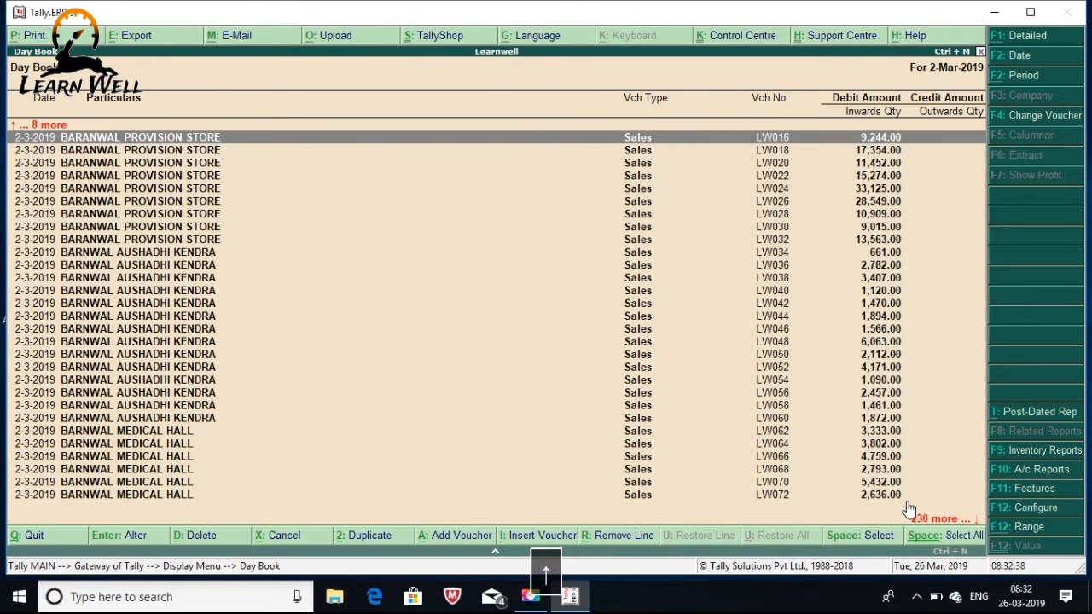
key("Up")
key("Up")
key("Up")
key("Up")
key("Up")
key("Up")
key("Up")
key("Up")
key("Down")
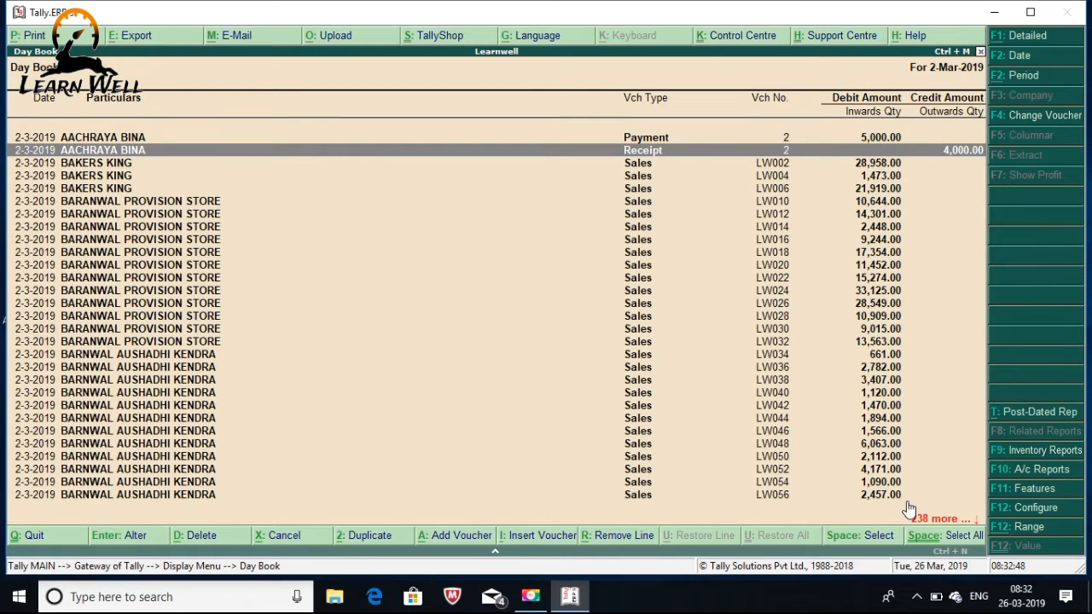
key("Escape")
key("Escape")
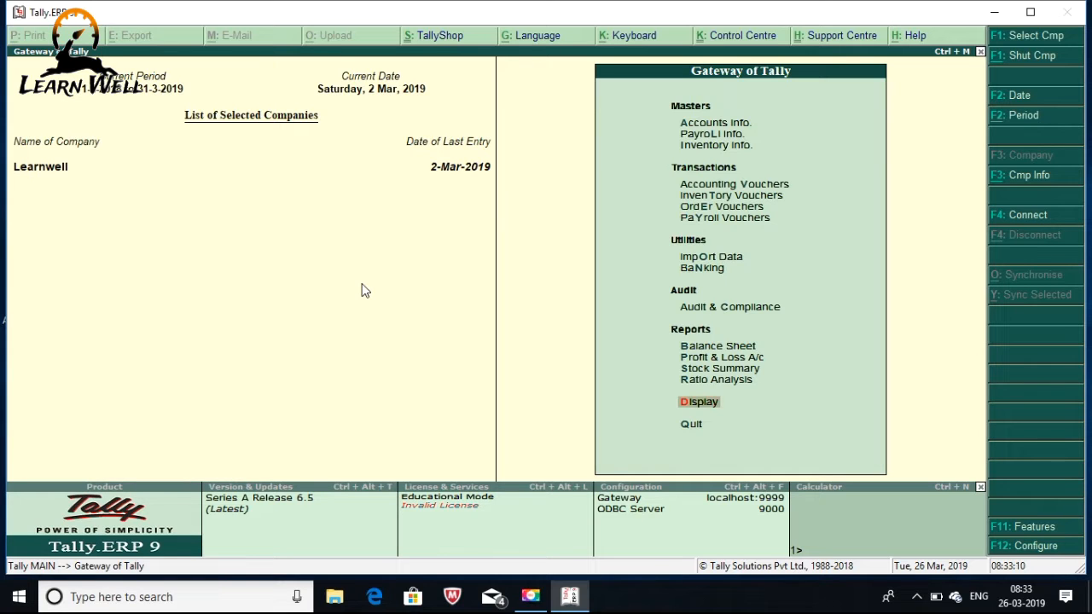
Briefly reopen the Day Book from the Display menu and close it again
key("d")
key("a")
key("Escape")
key("Escape")
Copy the GROUP DAYBOOK file's full path from its Properties Security tab, then return to Tally
left_click(992, 12)
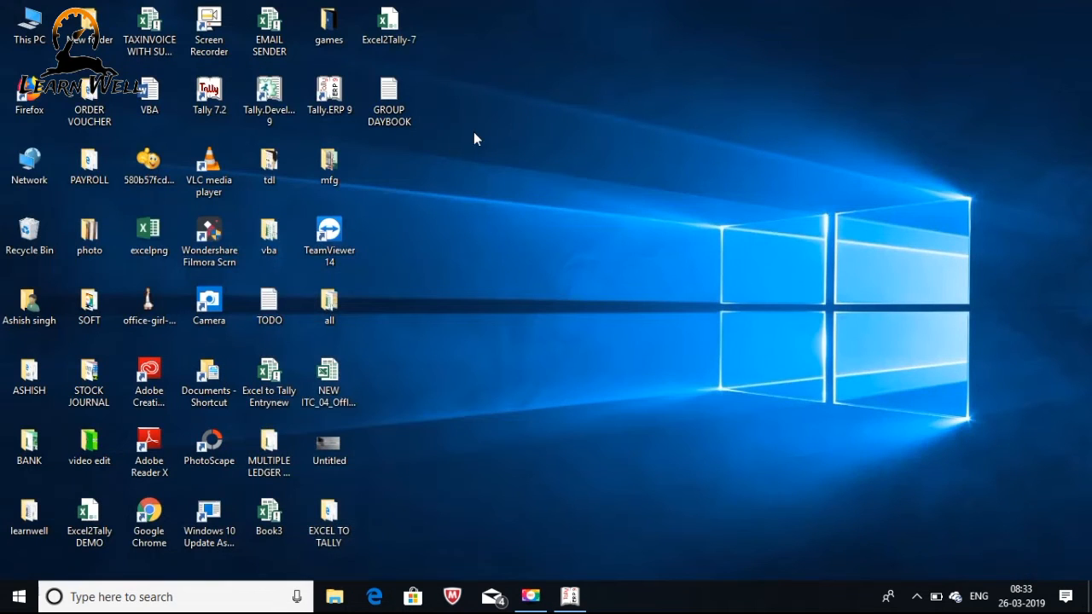
left_click(400, 118)
double_click(398, 112)
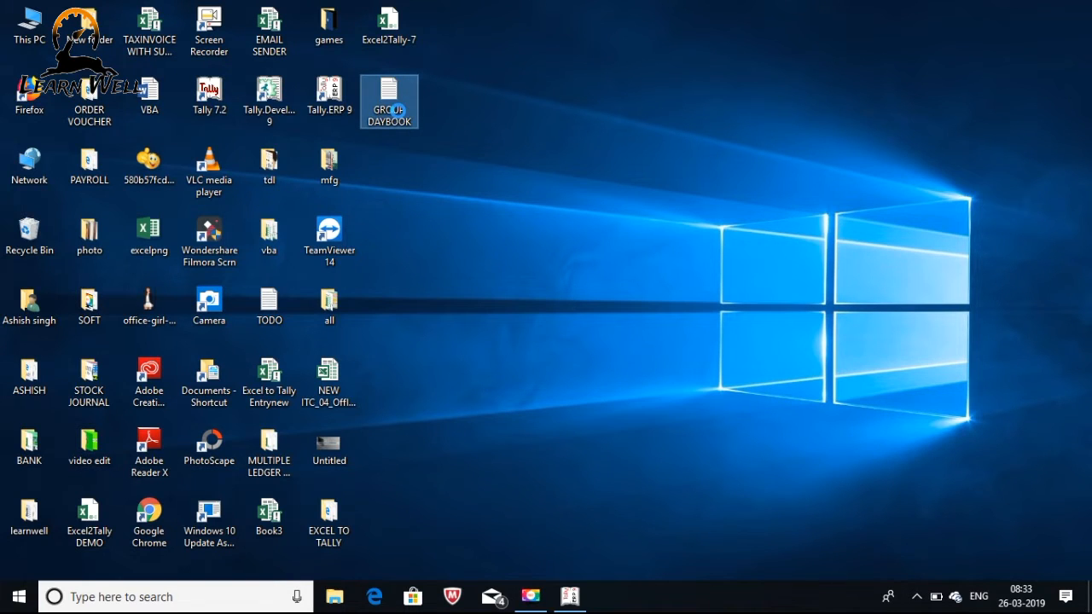
right_click(398, 111)
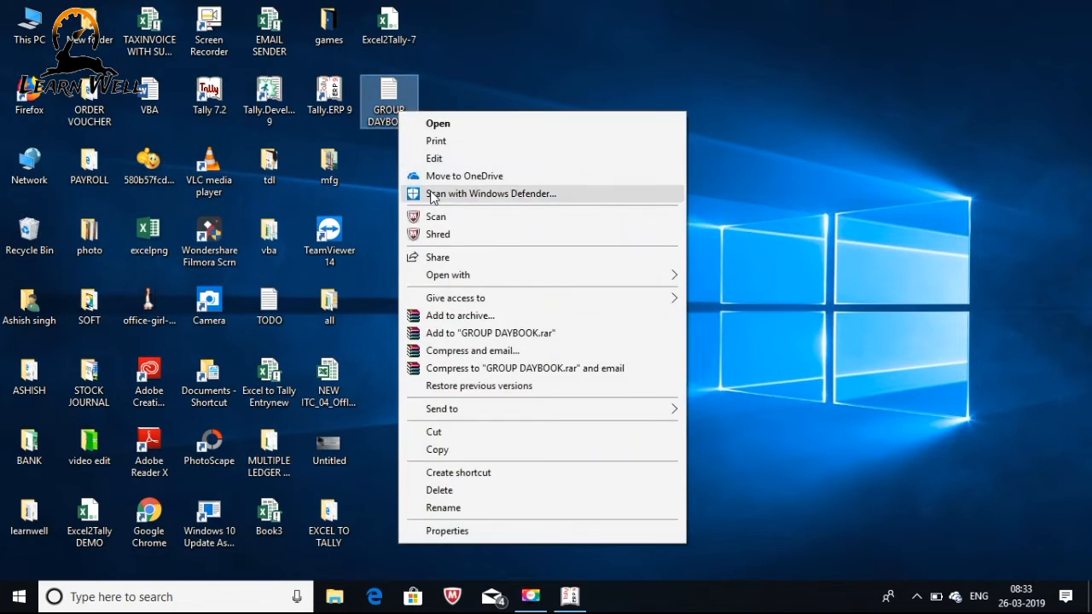
left_click(452, 530)
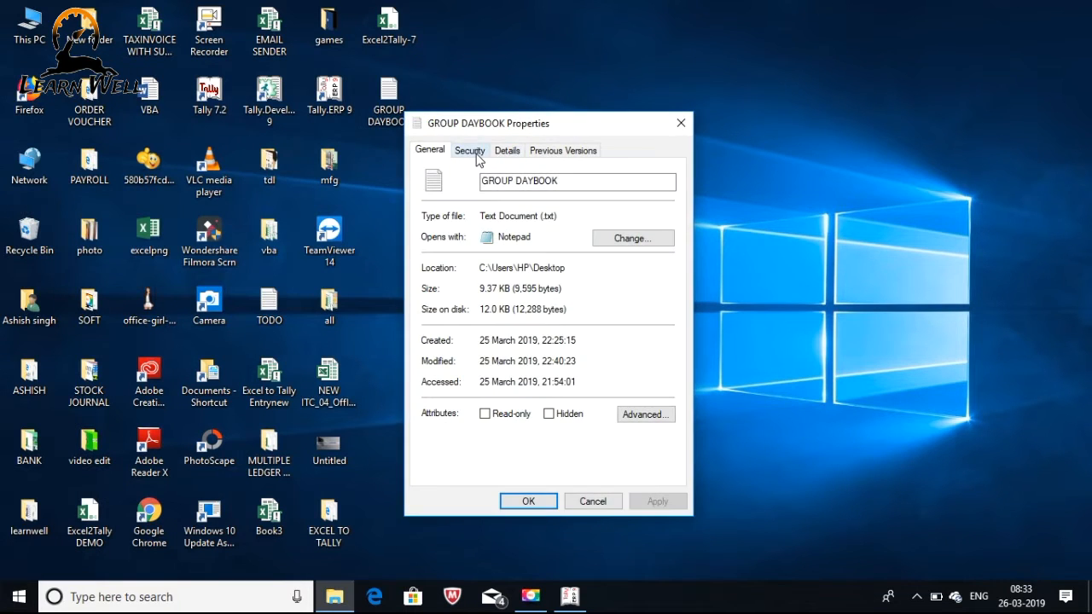
left_click(479, 157)
left_click_drag(484, 173, 662, 173)
key("ctrl+c")
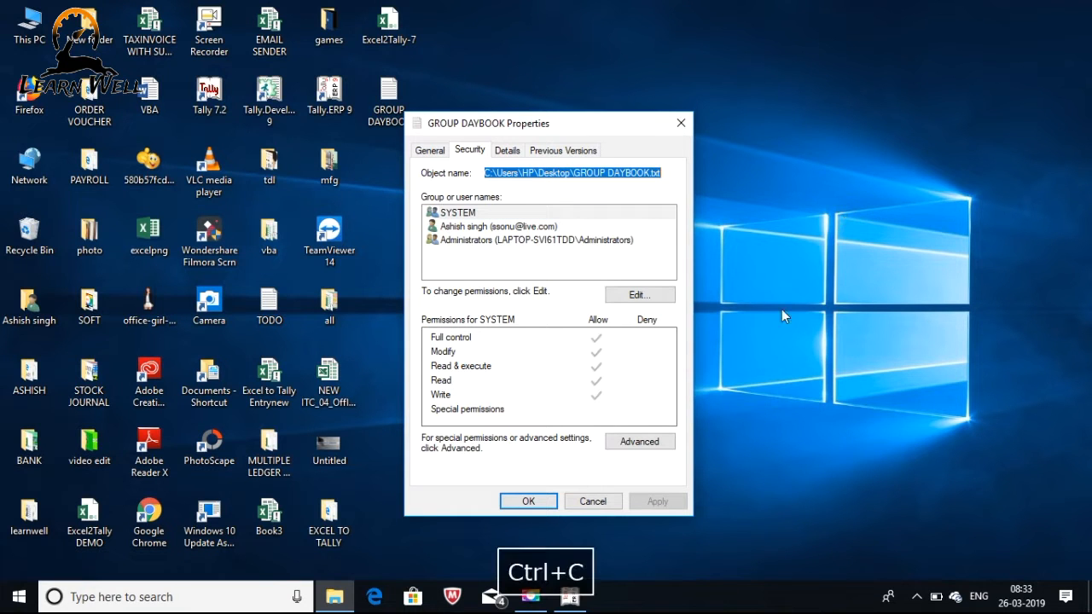
left_click(569, 597)
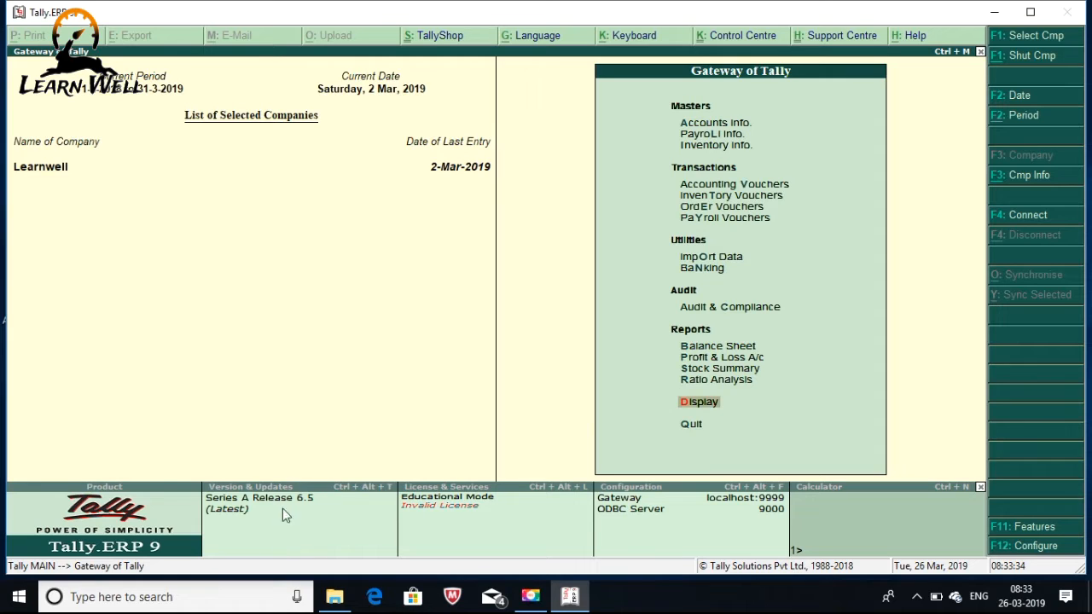
Paste the GROUP DAYBOOK.txt path into Manage Local TDL under Product & Features and accept it
left_click(341, 526)
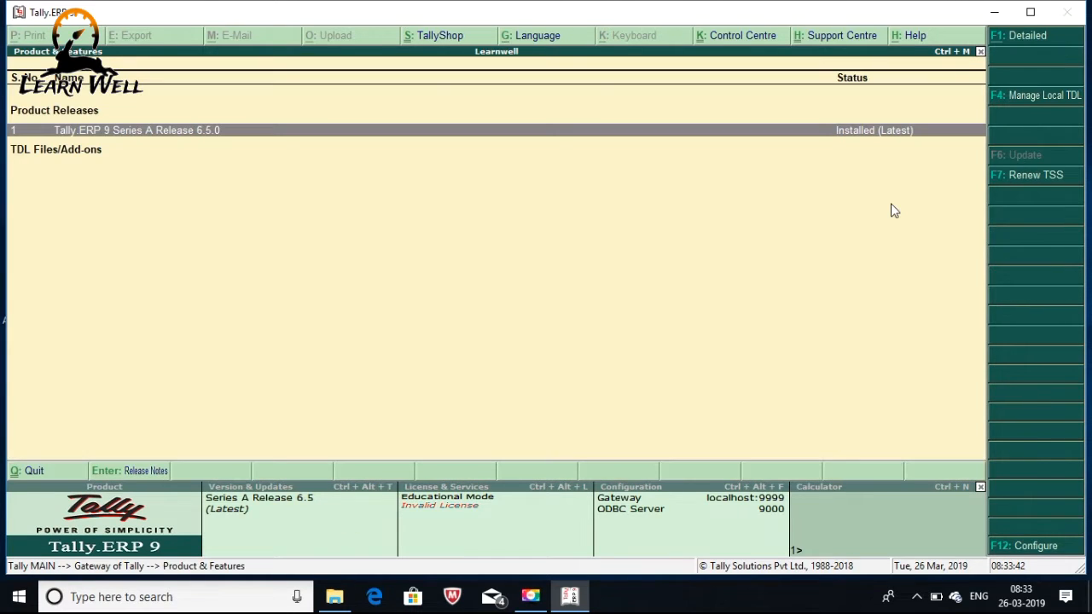
left_click(1017, 101)
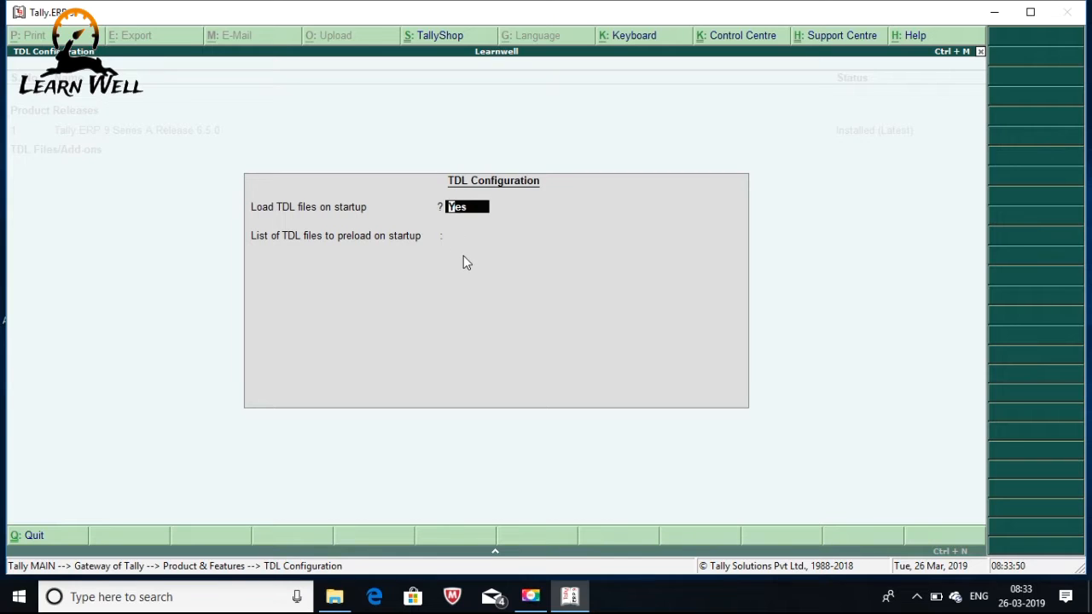
key("Return")
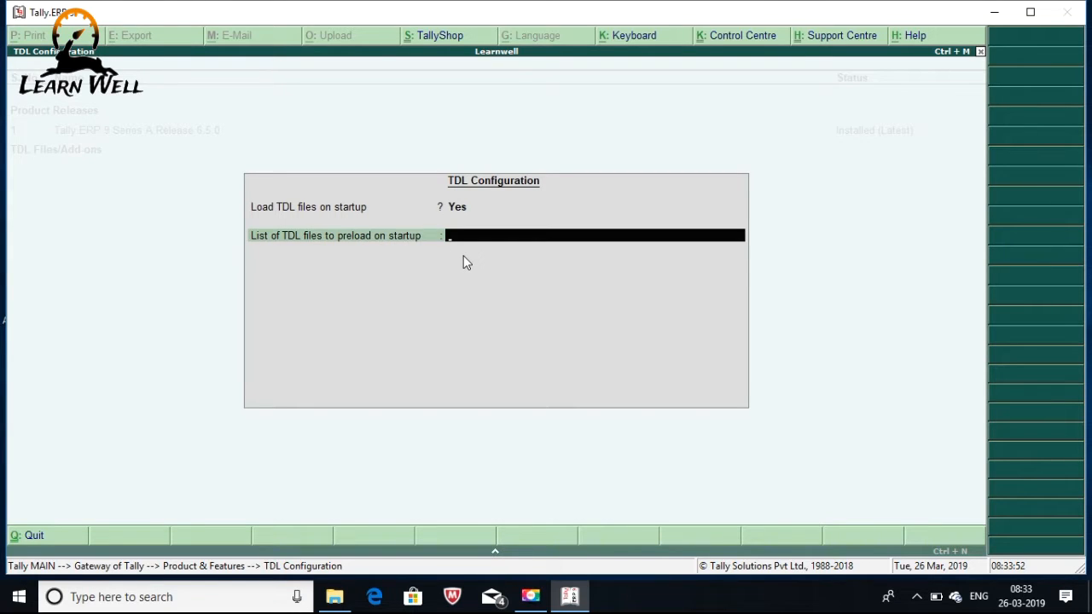
key("ctrl+v")
key("ctrl+alt+v")
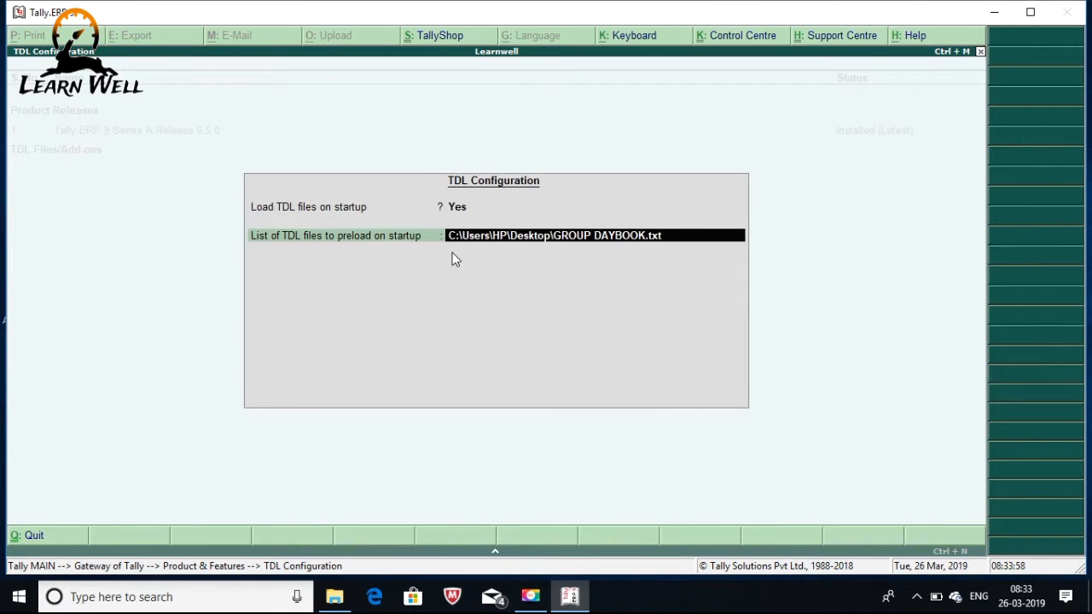
key("Return")
key("Return")
key("Return")
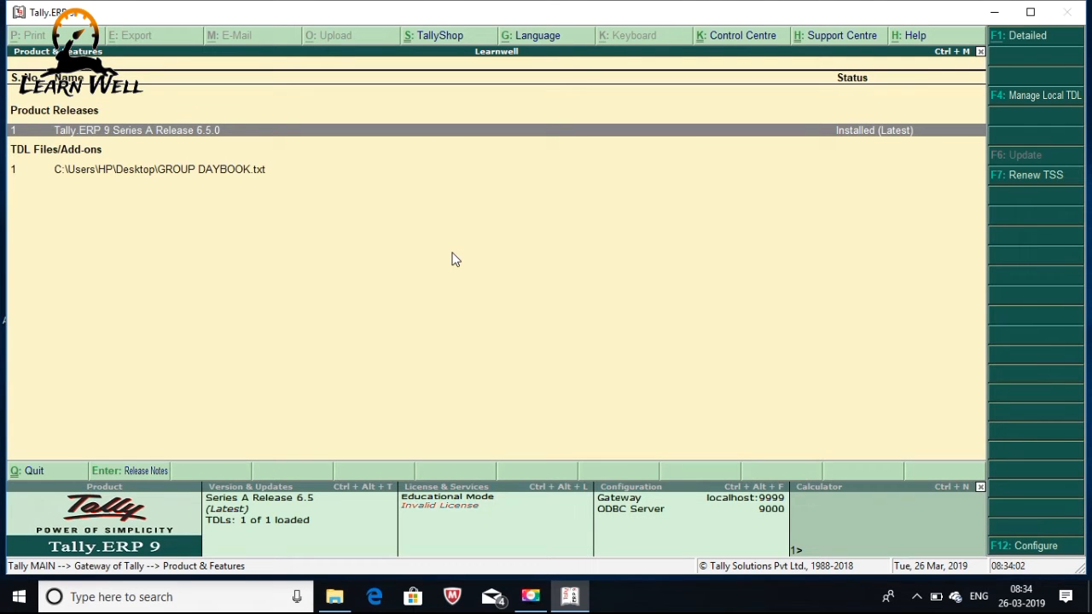
key("Escape")
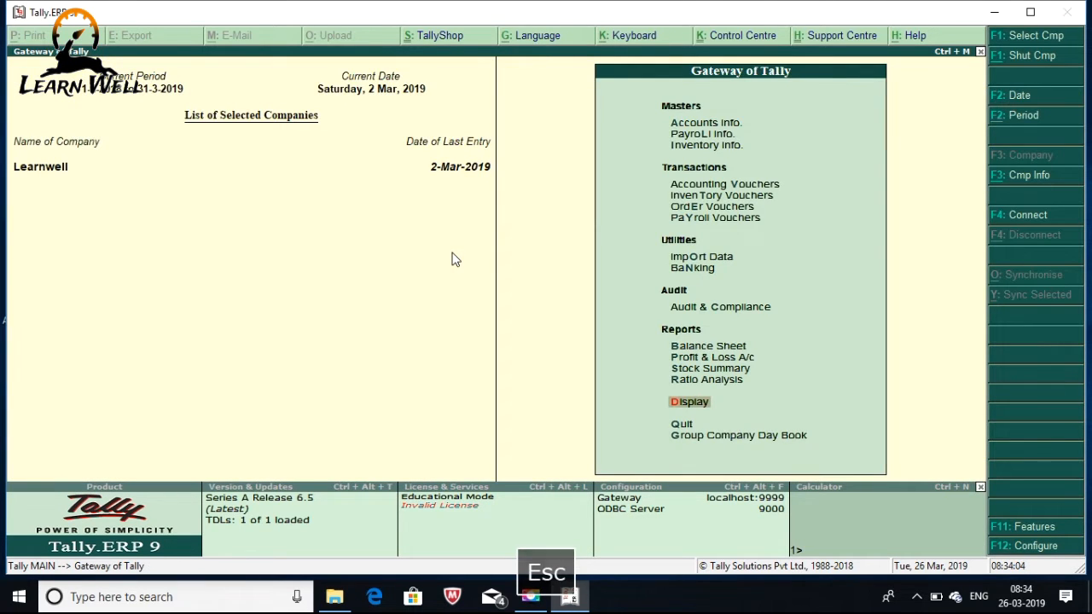
Reopen the Day Book, narrow it to Sales vouchers totalling 24,04,292.00, then close it
key("d")
key("y")
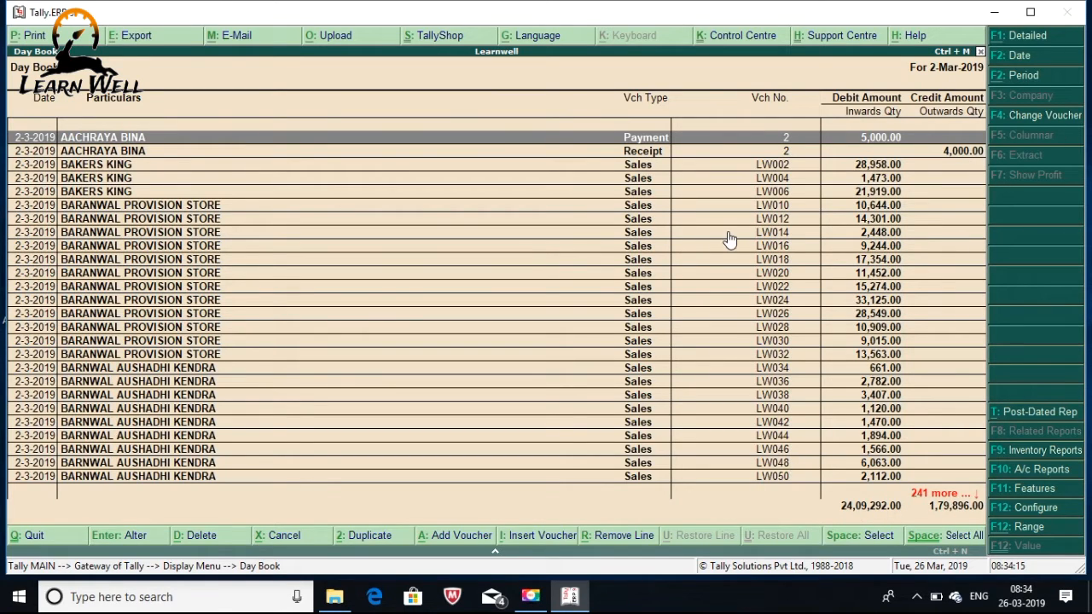
key("Down")
key("Down")
key("Down")
key("Down")
key("Down")
key("Down")
key("Down")
key("Down")
key("Down")
key("Down")
key("Down")
key("Down")
key("Down")
key("Down")
key("Down")
key("Down")
key("Down")
key("Down")
key("Down")
key("Down")
key("Down")
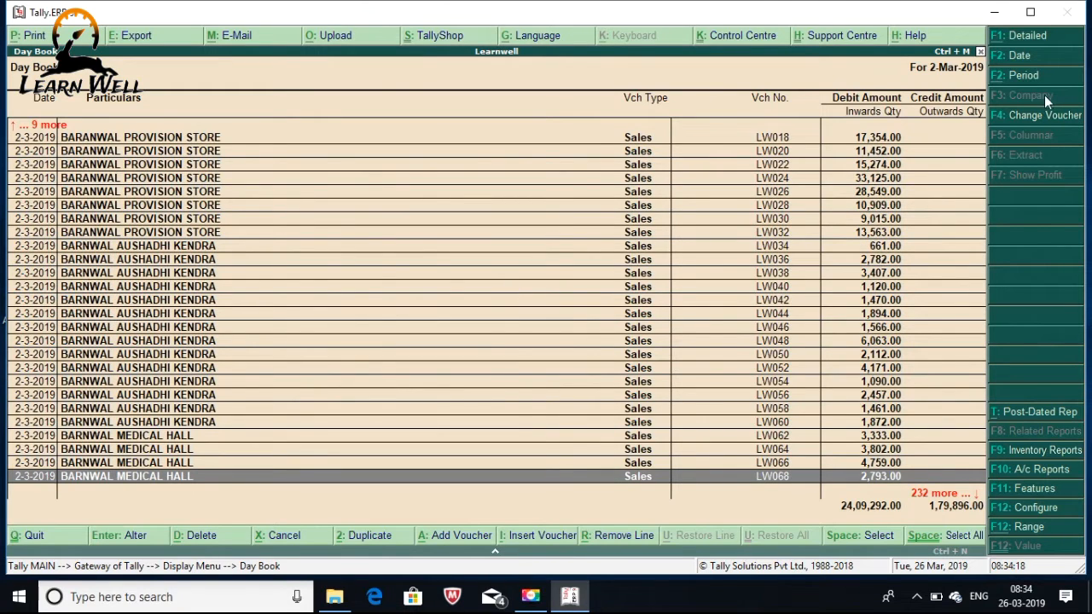
left_click(1020, 128)
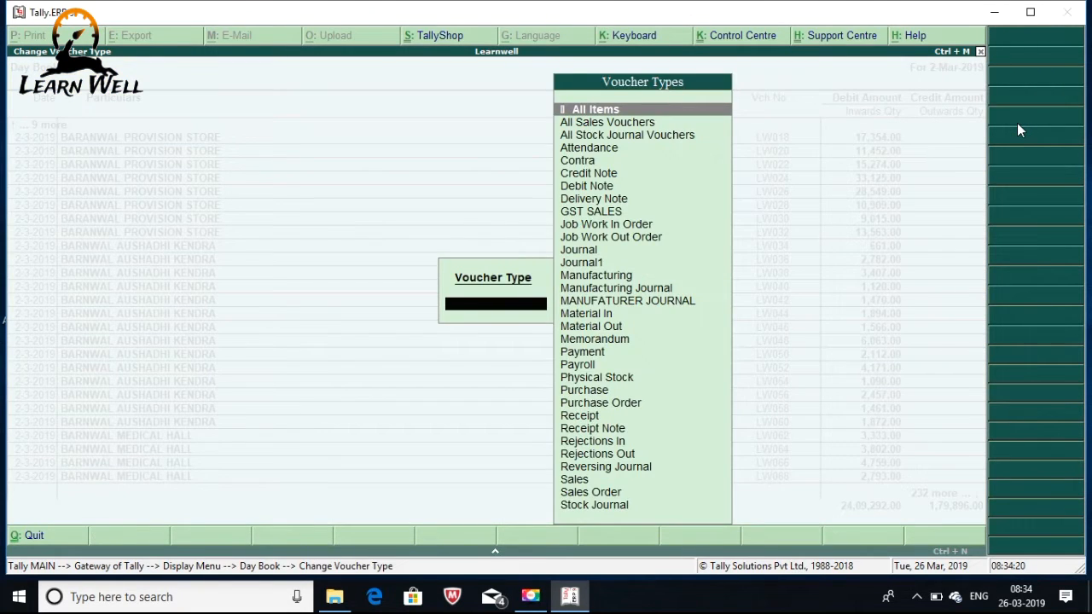
type("Sal")
key("Down")
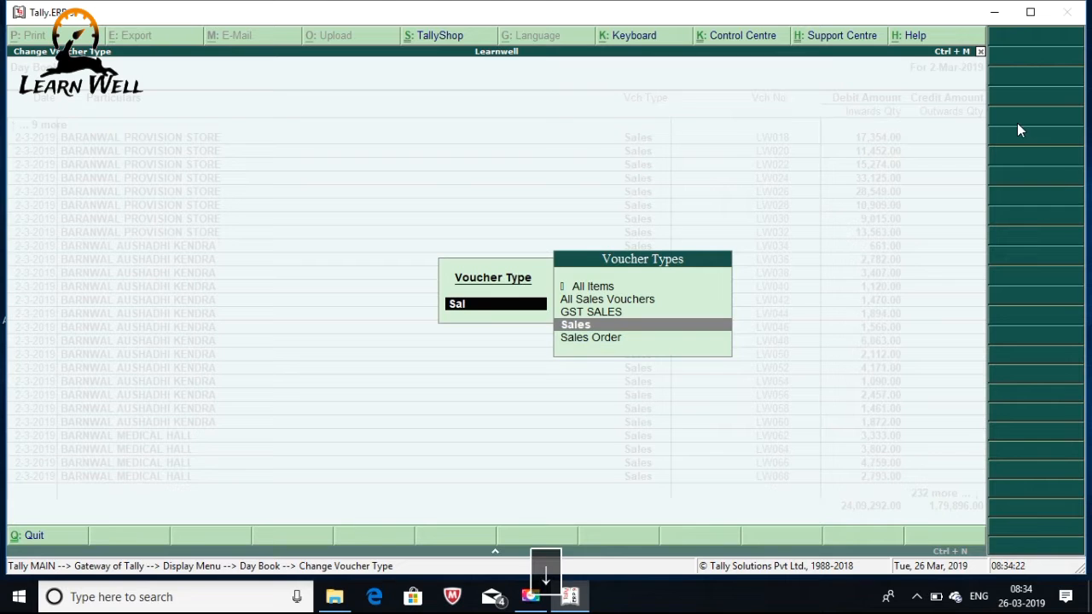
key("Return")
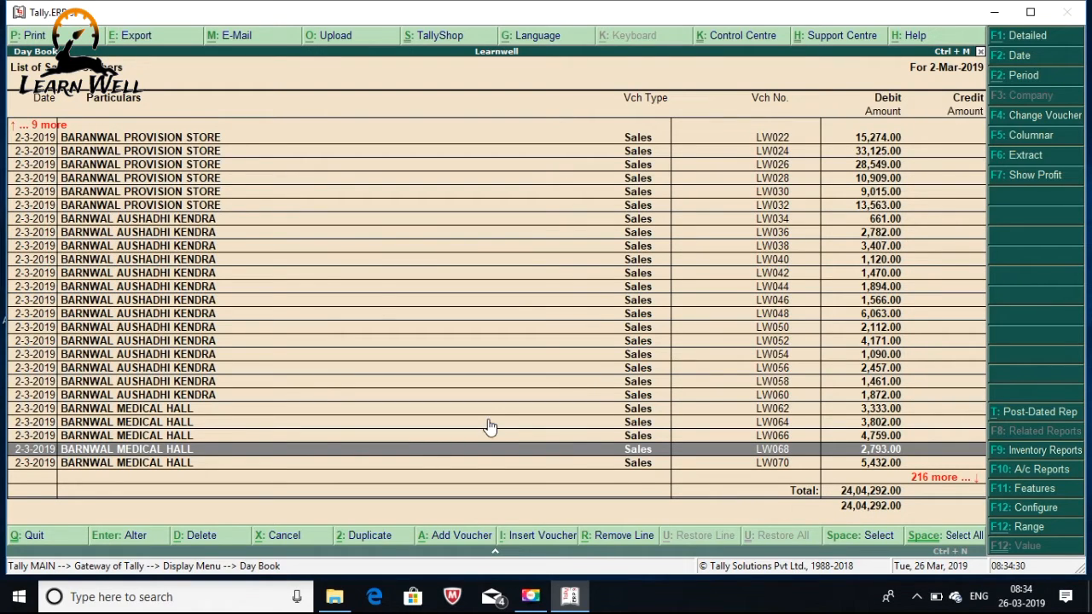
key("Escape")
key("Escape")
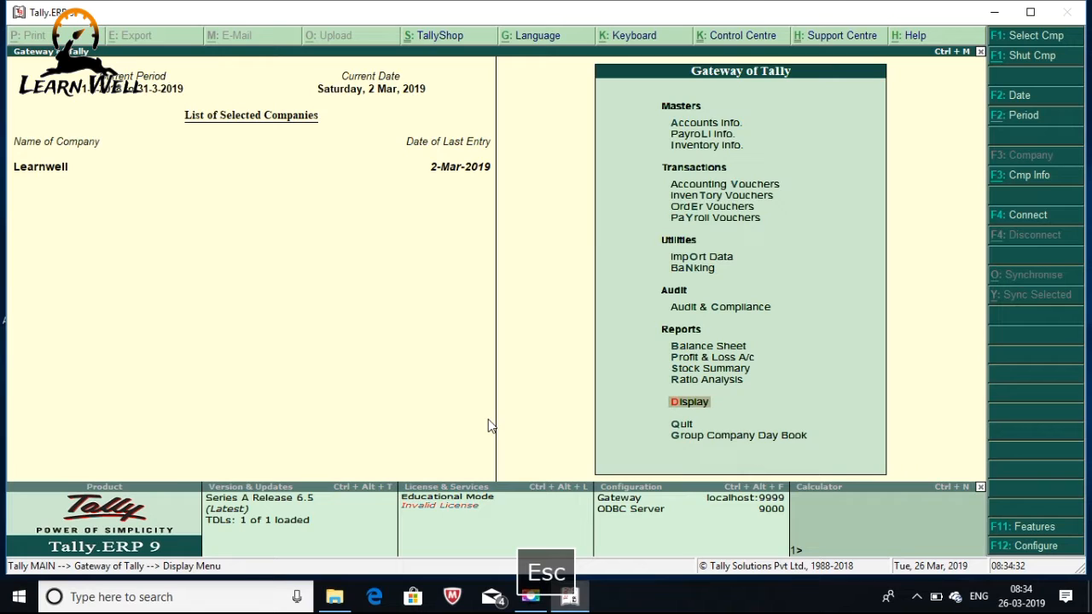
Open Group Company Day Book from the Gateway menu, covering 1-Apr-2018 to 2-Mar-2019
key("Down")
key("Down")
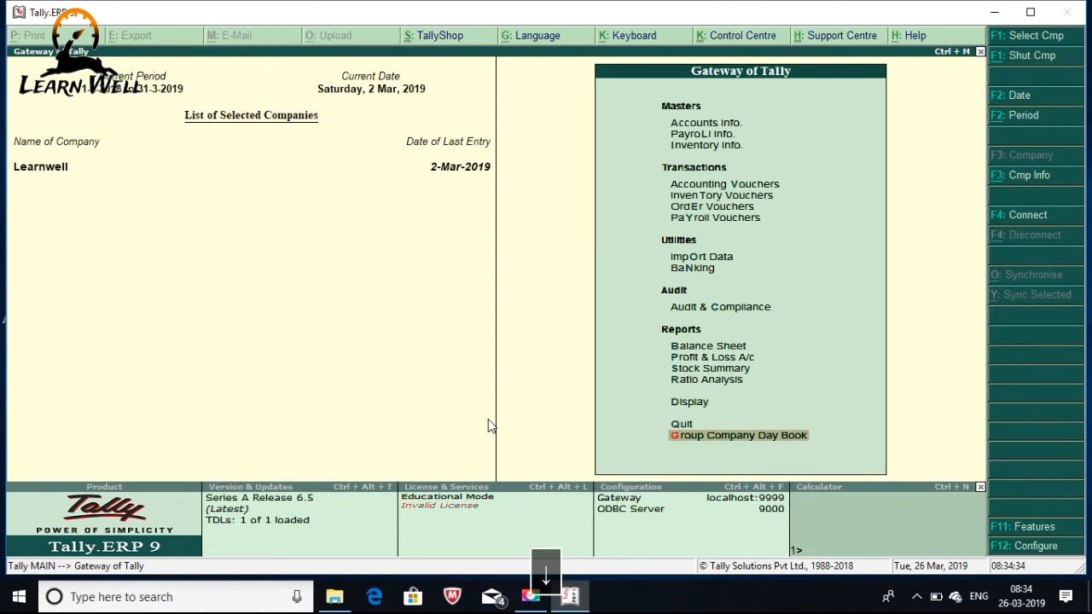
left_click(722, 460)
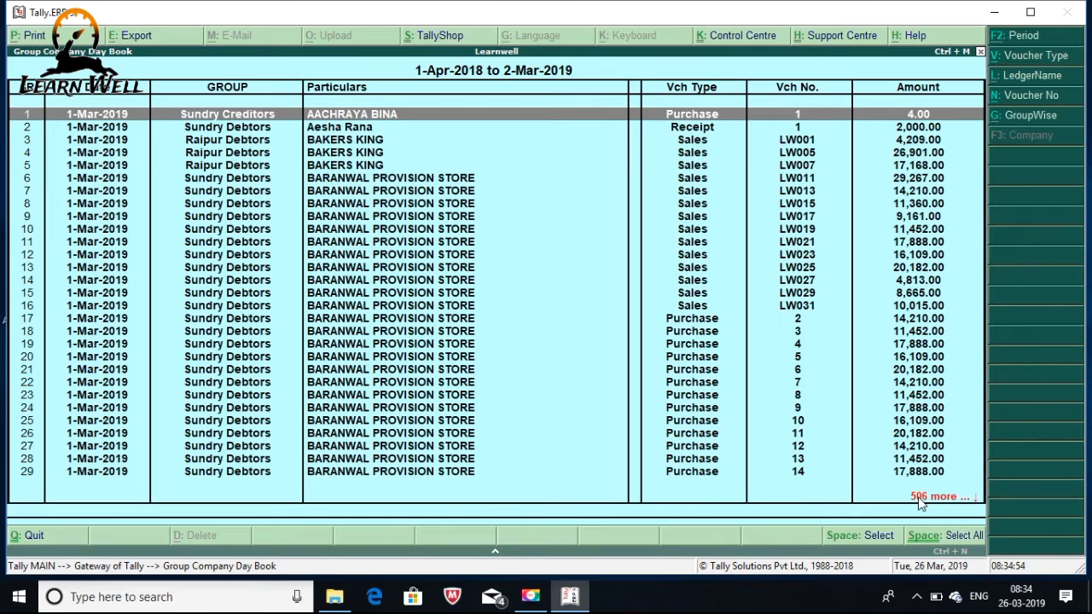
left_click(1015, 101)
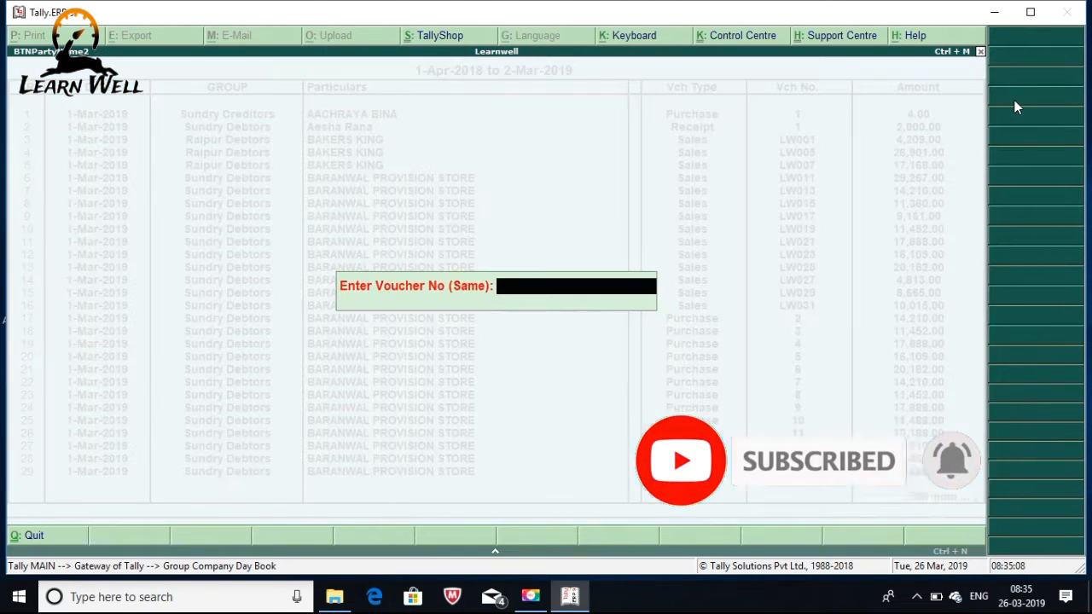
type("16")
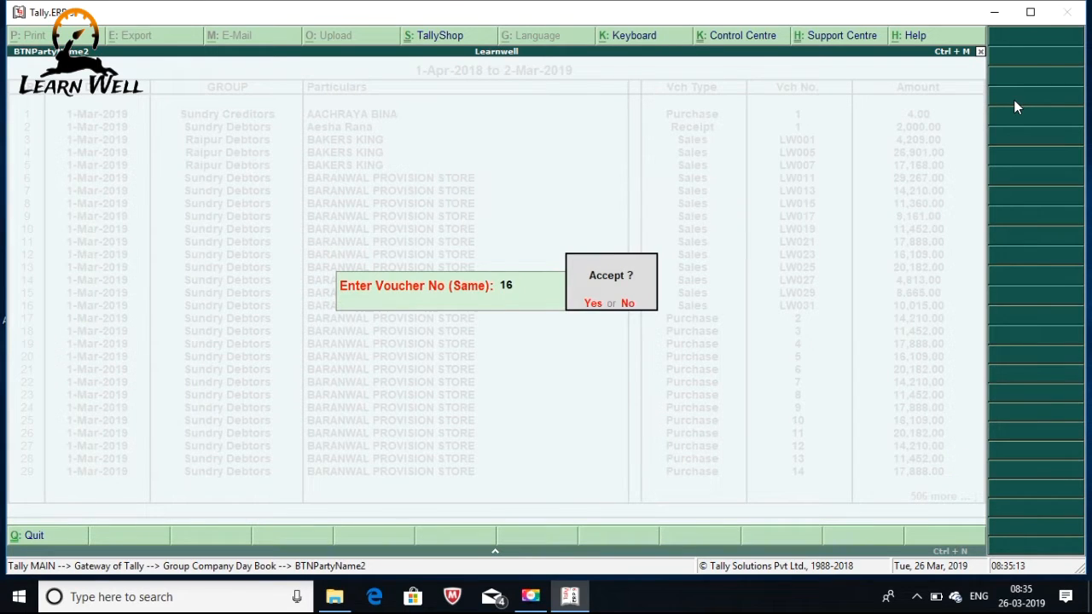
key("Return")
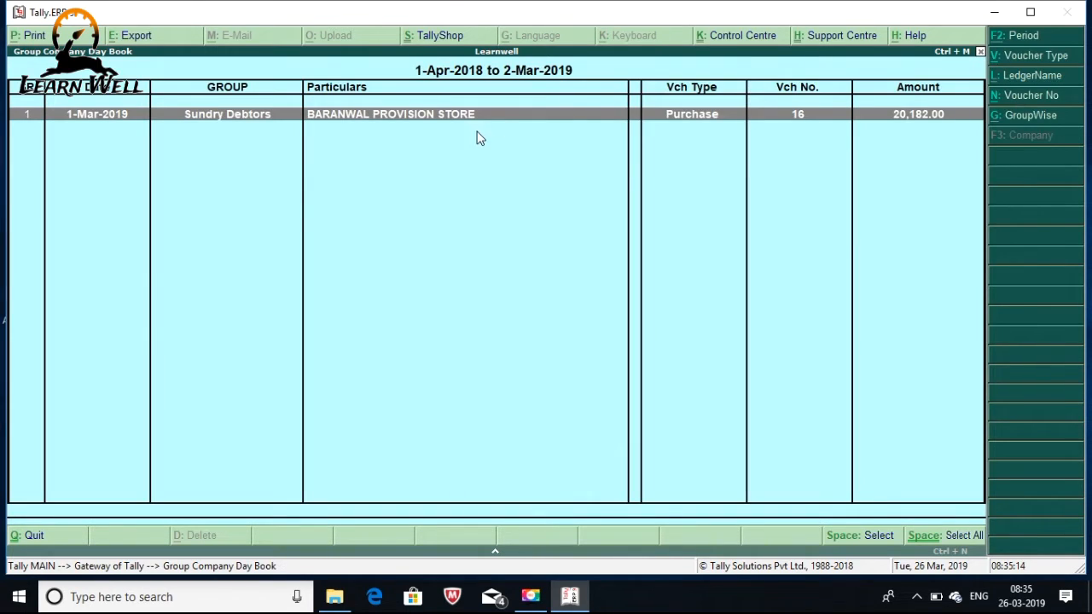
key("Return")
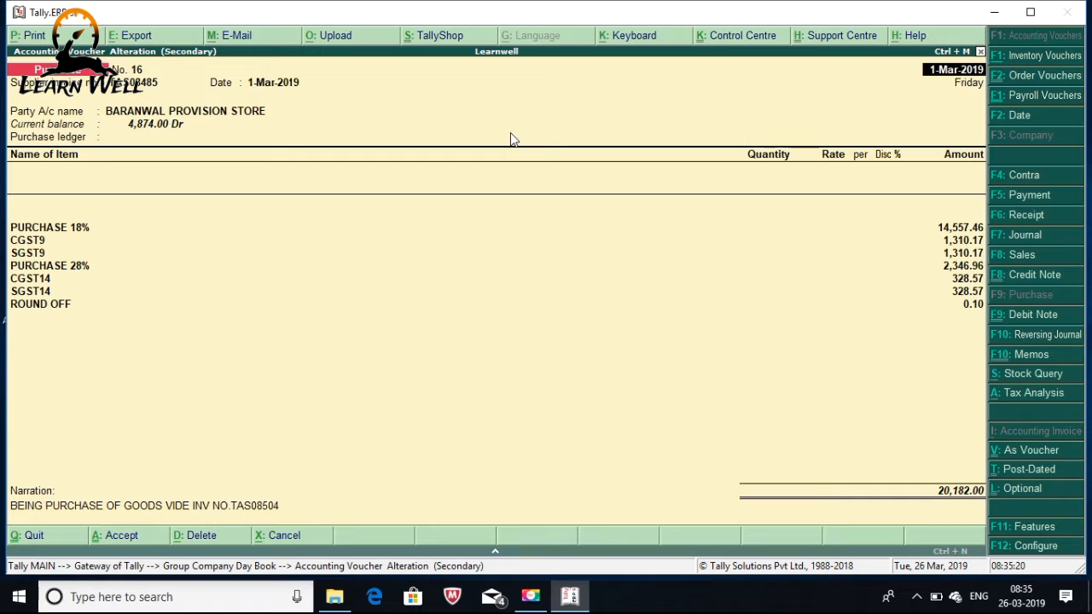
key("Escape")
key("Escape")
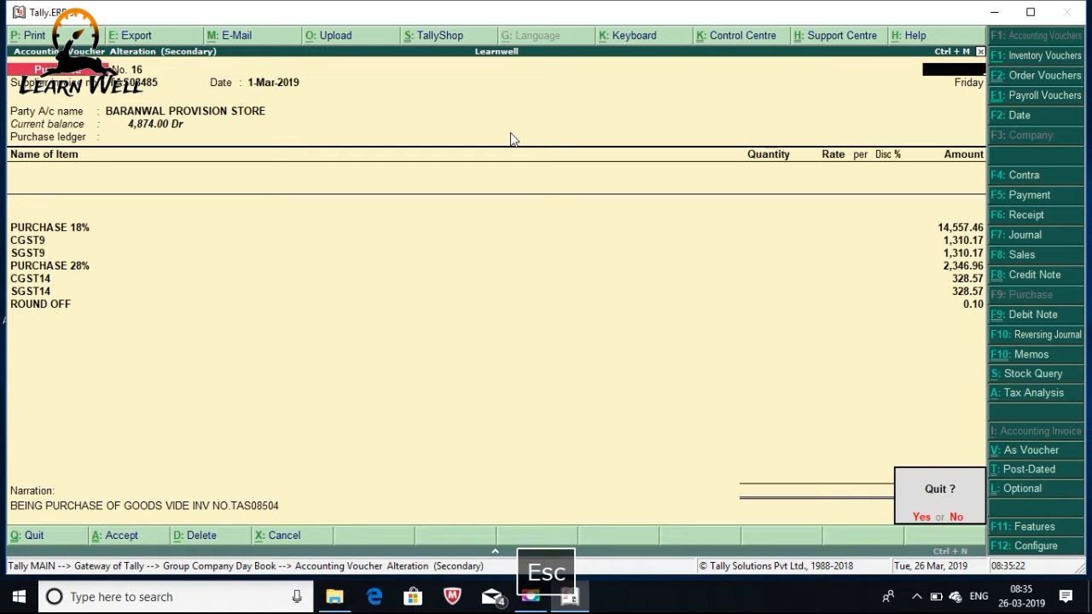
key("Escape")
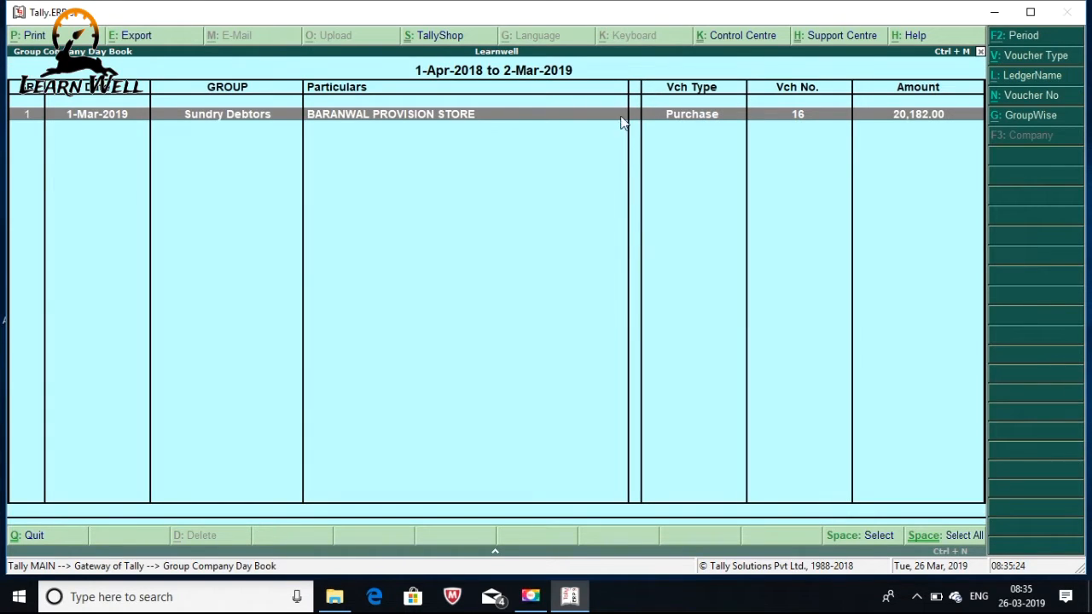
left_click(1021, 101)
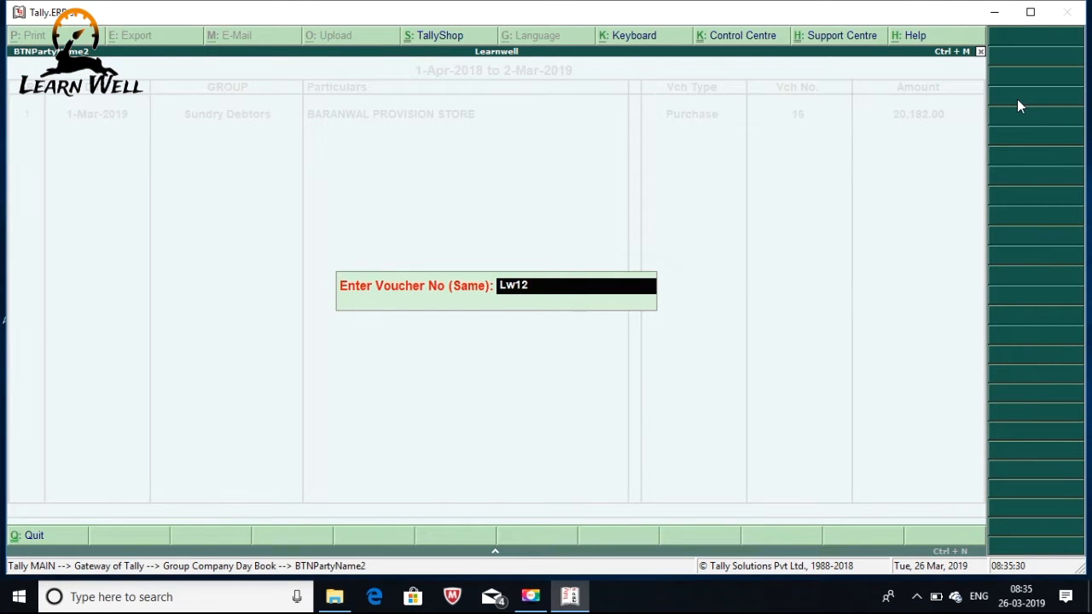
key("Return")
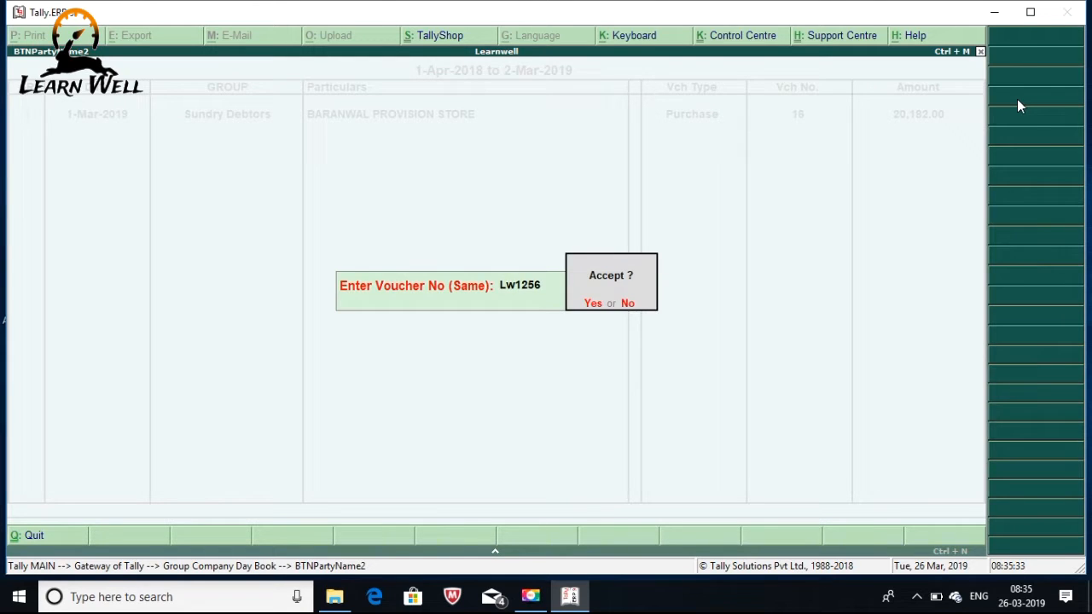
key("Return")
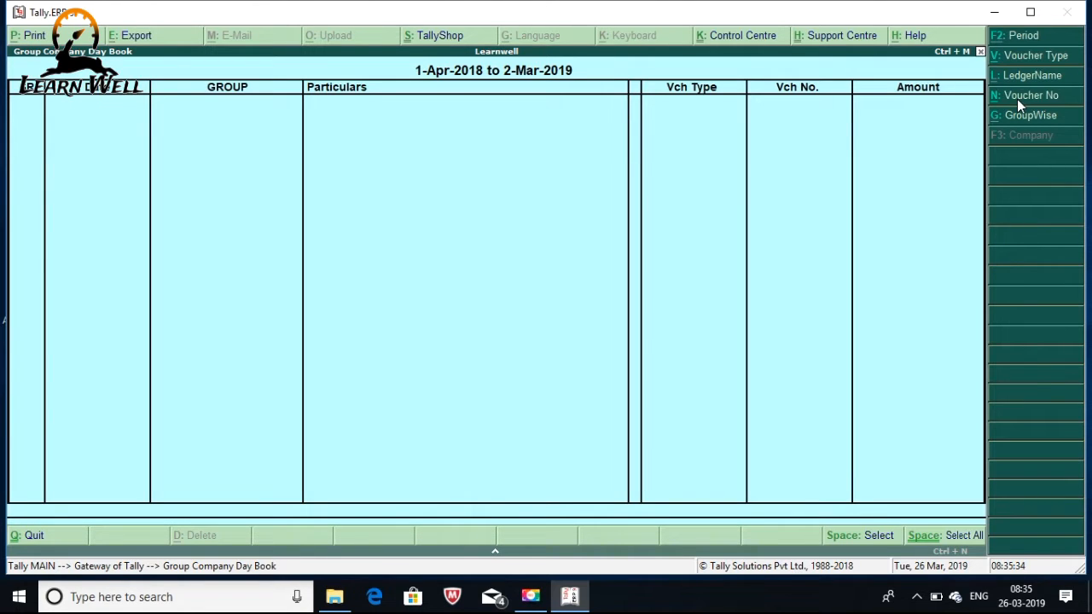
key("Escape")
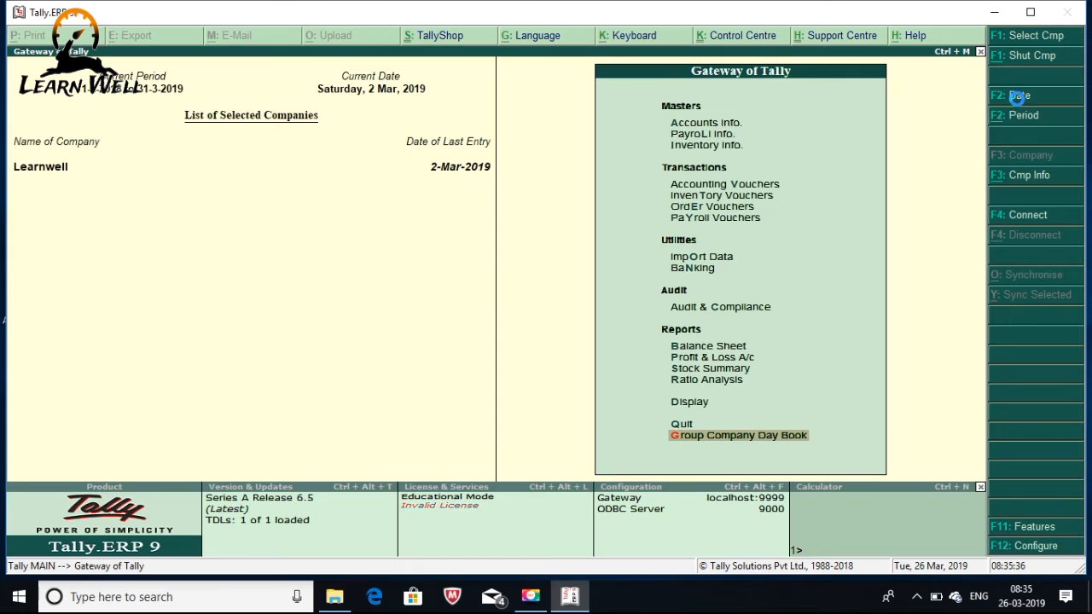
key("Return")
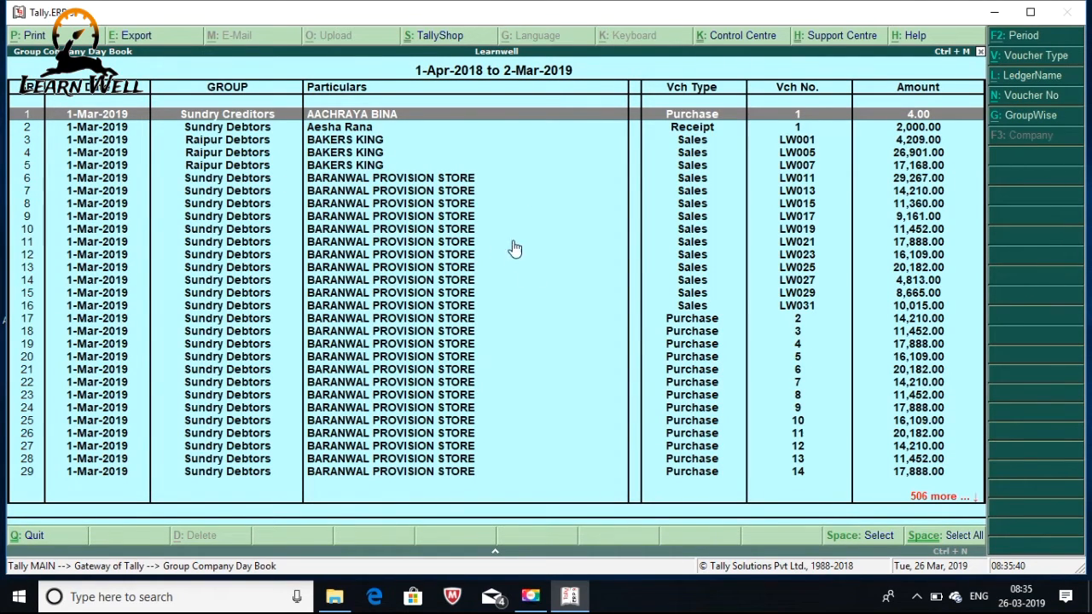
Reopen the Group Company Day Book, leave its F2 period unchanged, and exit to the Gateway
key("Escape")
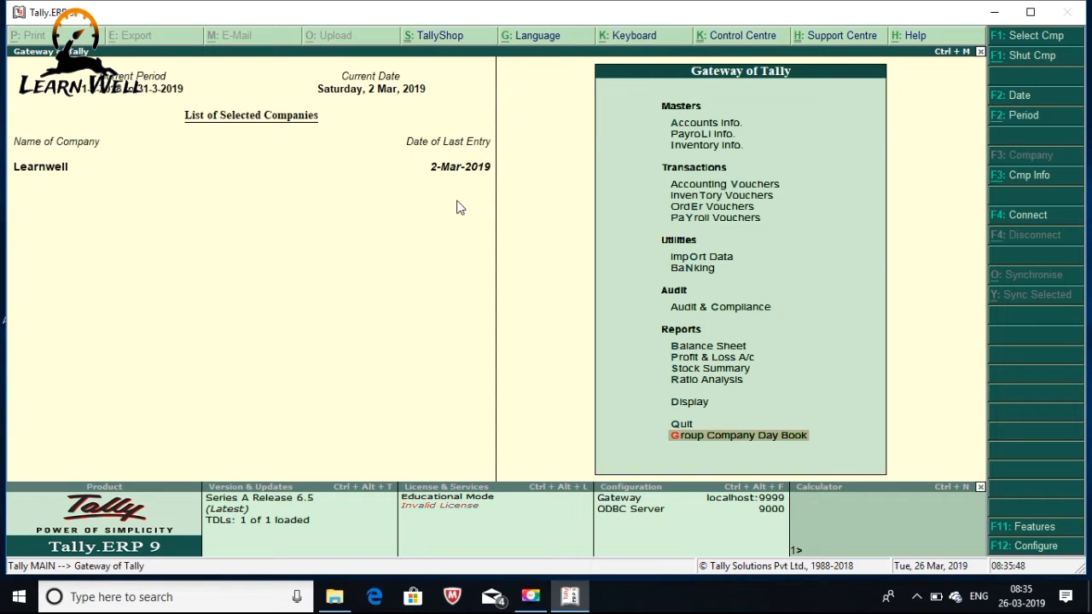
key("Return")
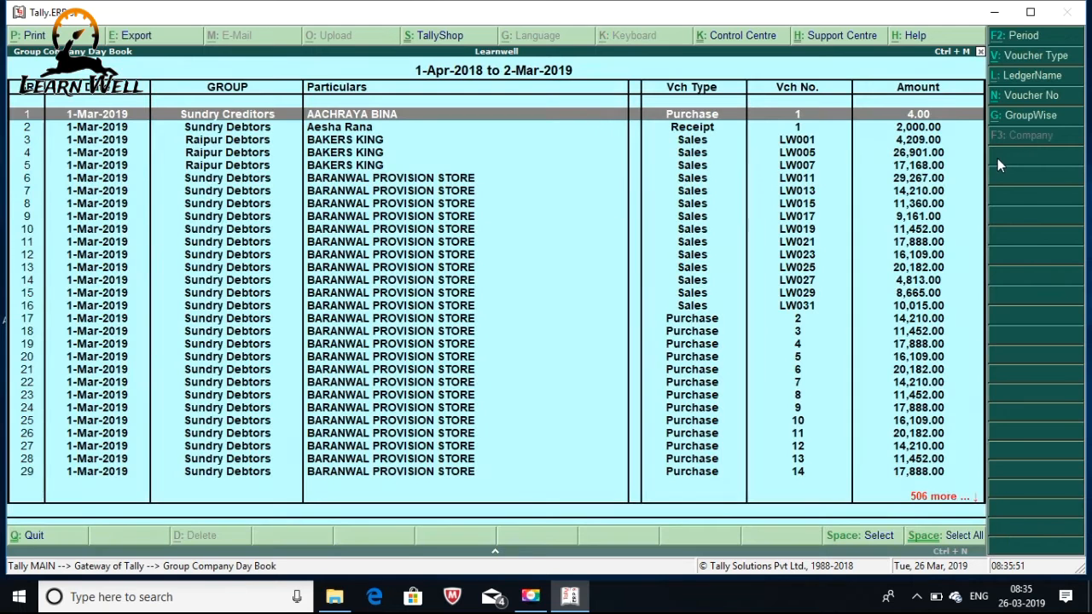
left_click(1025, 38)
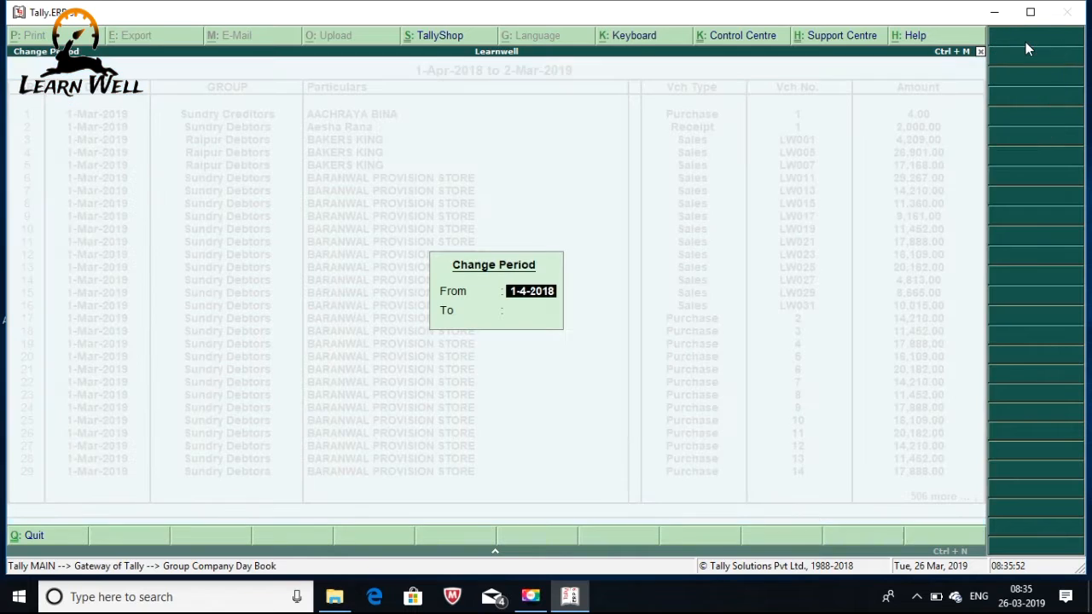
key("Return")
key("Return")
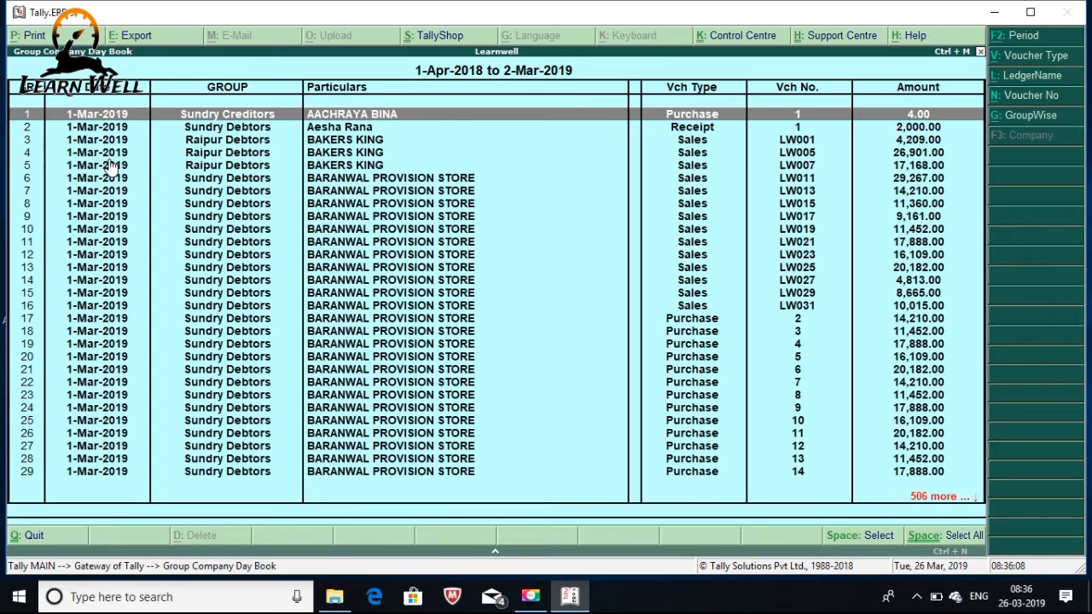
key("Escape")
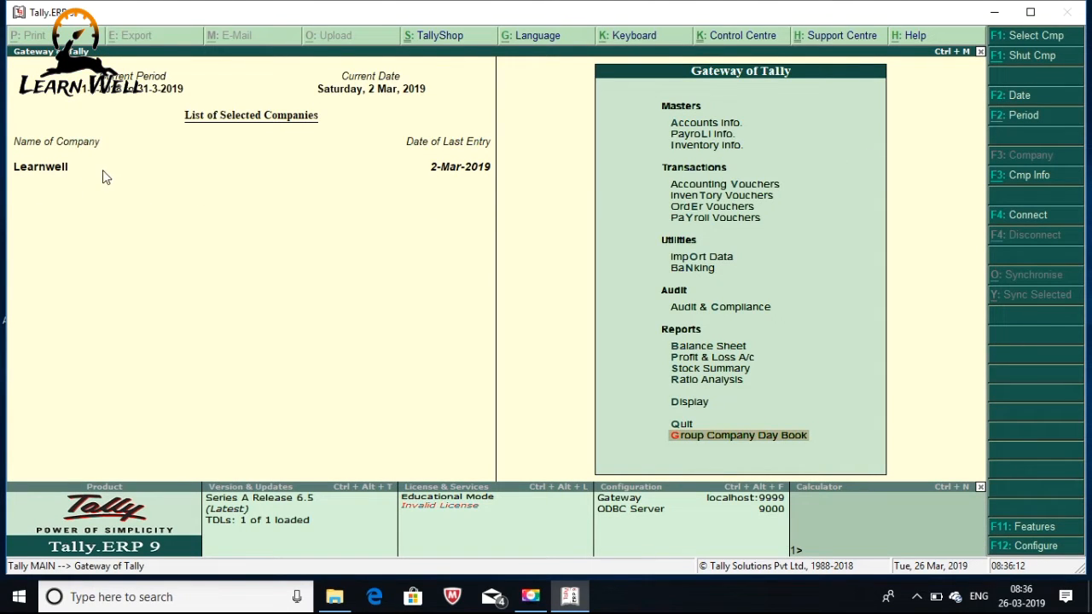
Load SINGH ENTERPRISES from the List of Companies via F1: Select Cmp, then select Learnwell
left_click(1036, 36)
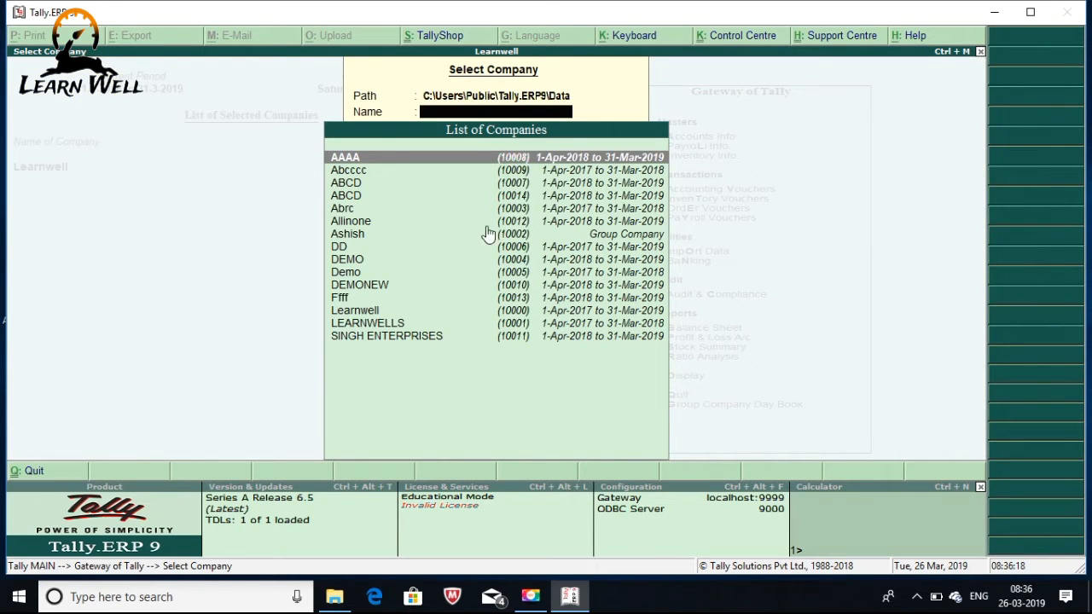
key("Down")
key("Down")
key("Down")
key("Down")
key("Down")
key("Down")
key("Down")
key("Down")
key("Down")
key("Down")
key("Down")
key("Down")
key("Down")
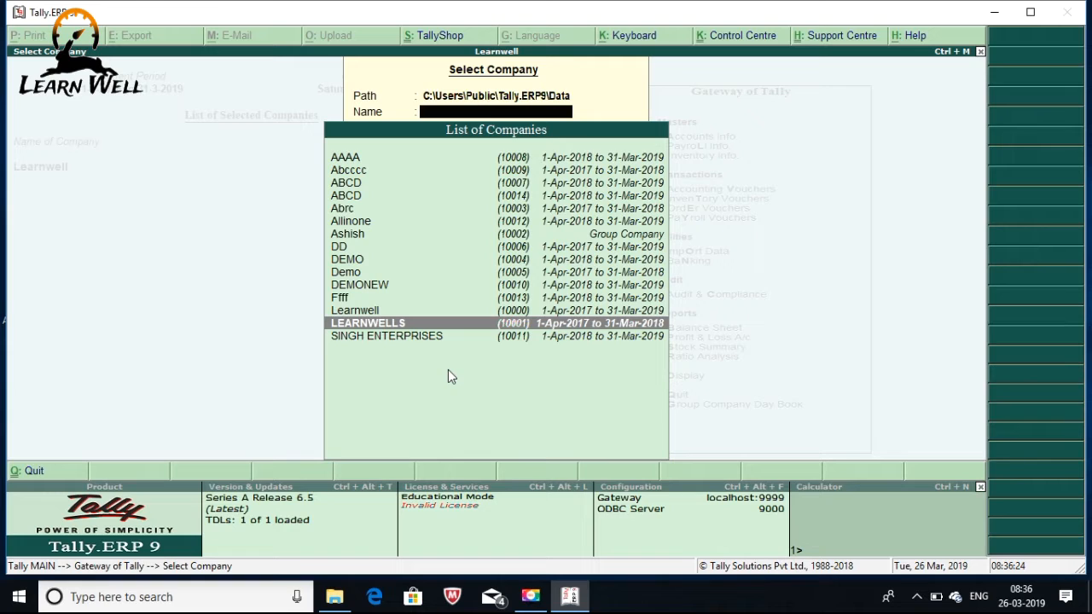
key("Escape")
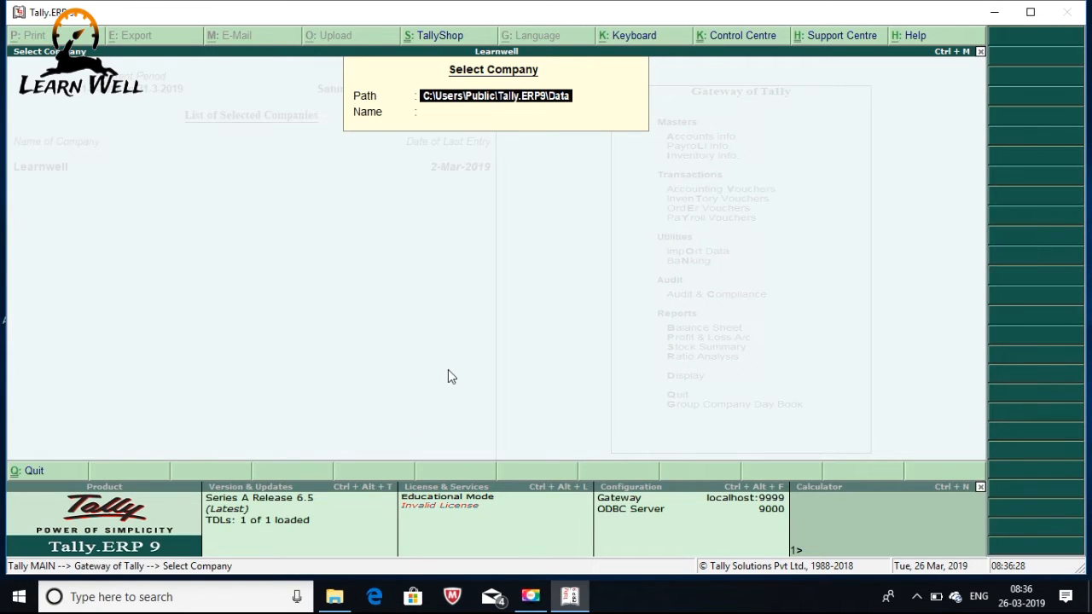
key("Return")
key("Down")
key("Down")
key("Down")
key("Down")
key("Down")
key("Down")
key("Down")
key("Down")
key("Down")
key("Down")
key("Down")
key("Down")
key("Down")
key("Down")
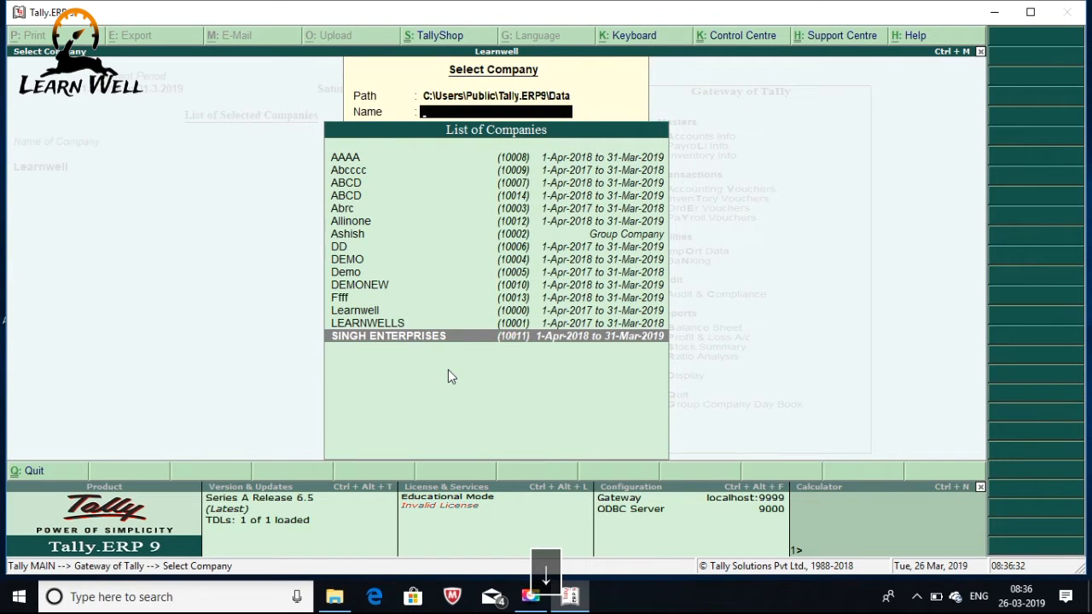
key("Return")
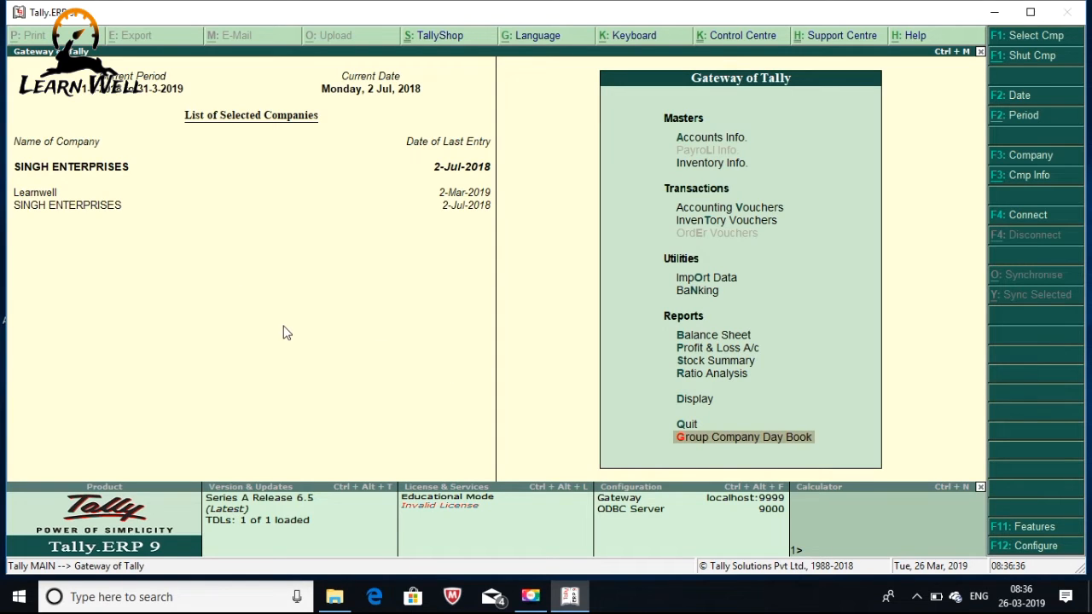
left_click(53, 191)
Make SINGH ENTERPRISES current, open its Group Company Day Book, and list voucher types for filtering
left_click(51, 205)
left_click(704, 440)
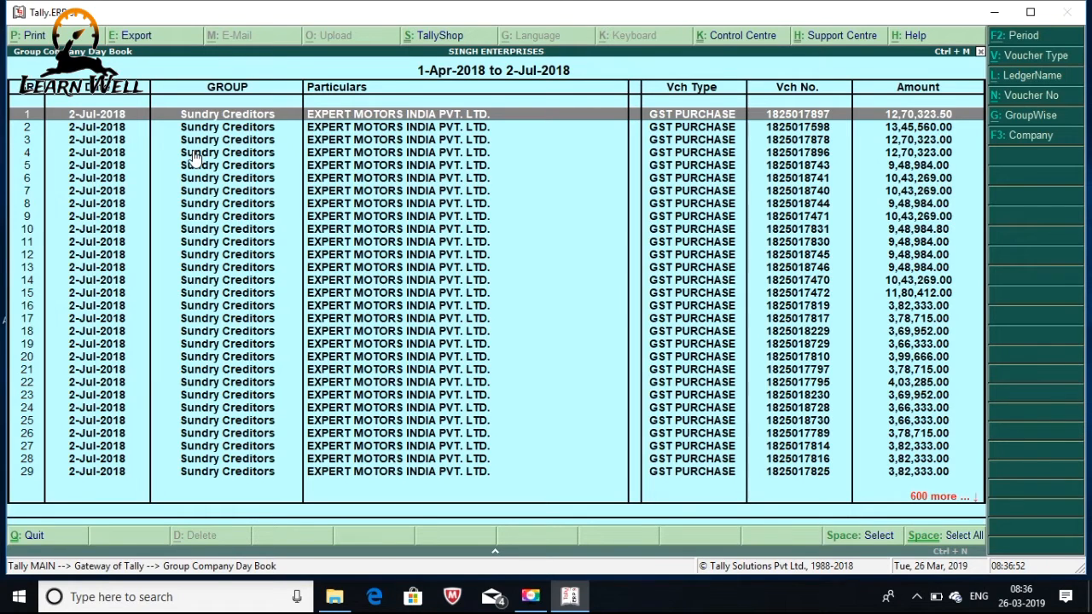
key("Return")
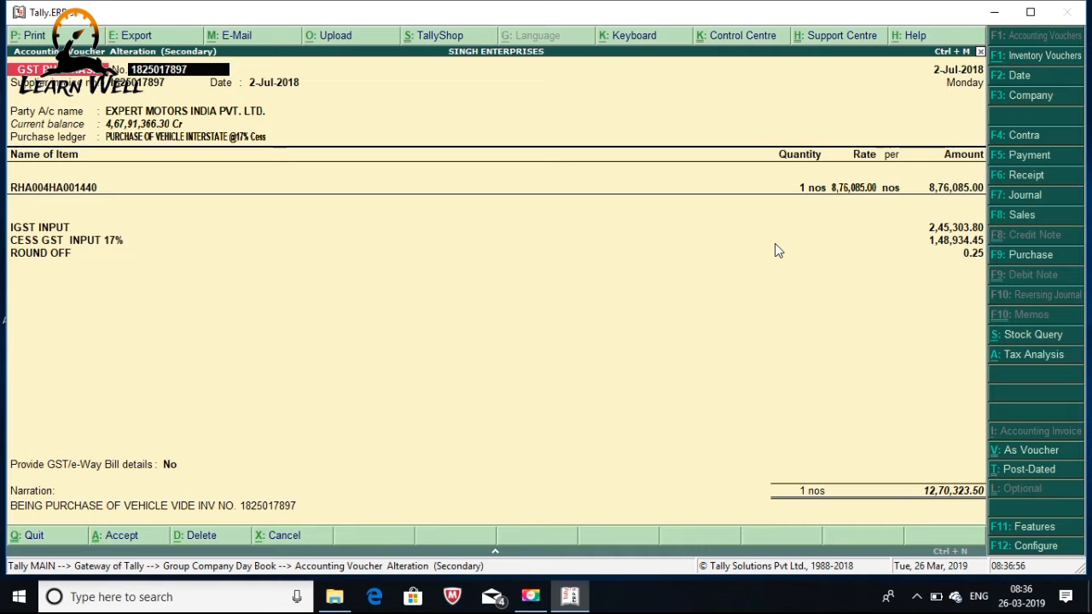
key("Escape")
key("Escape")
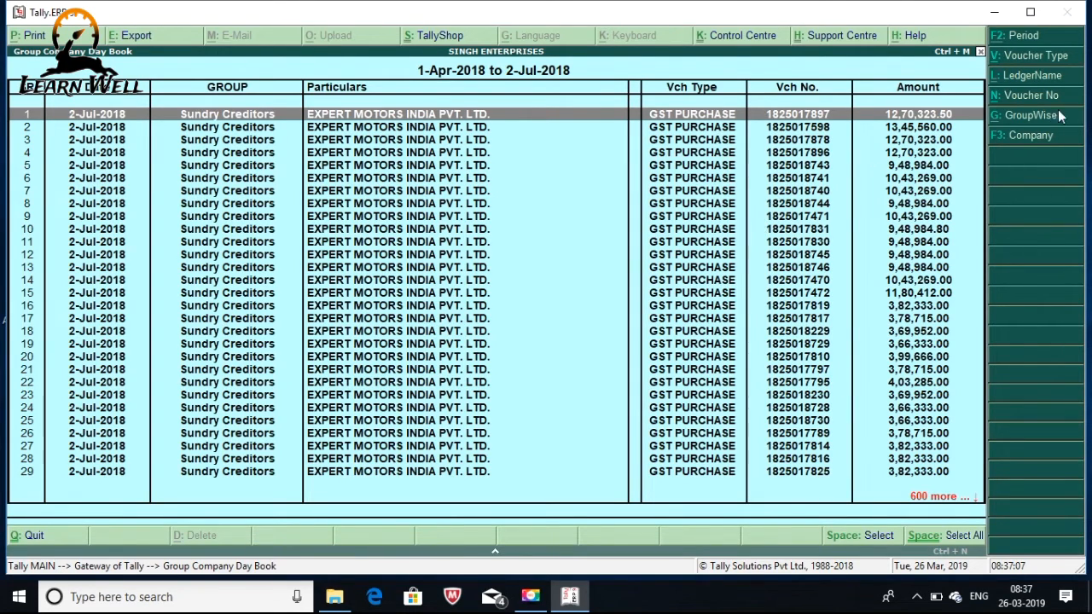
left_click(1043, 55)
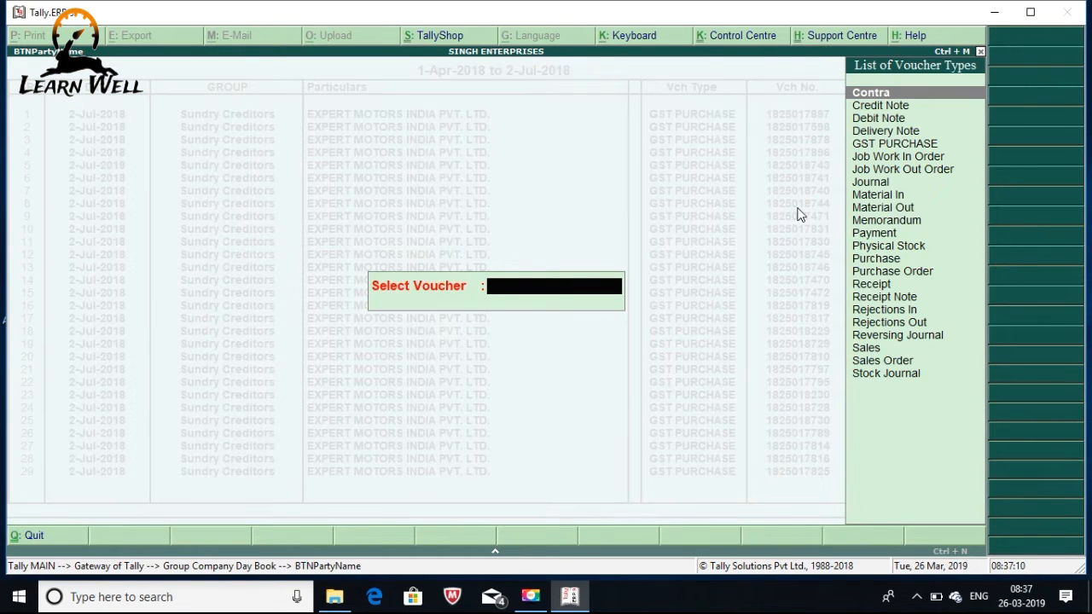
Set Sales as the voucher type filter, confirm it, and bring up the L: LedgerName prompt
type("Sa")
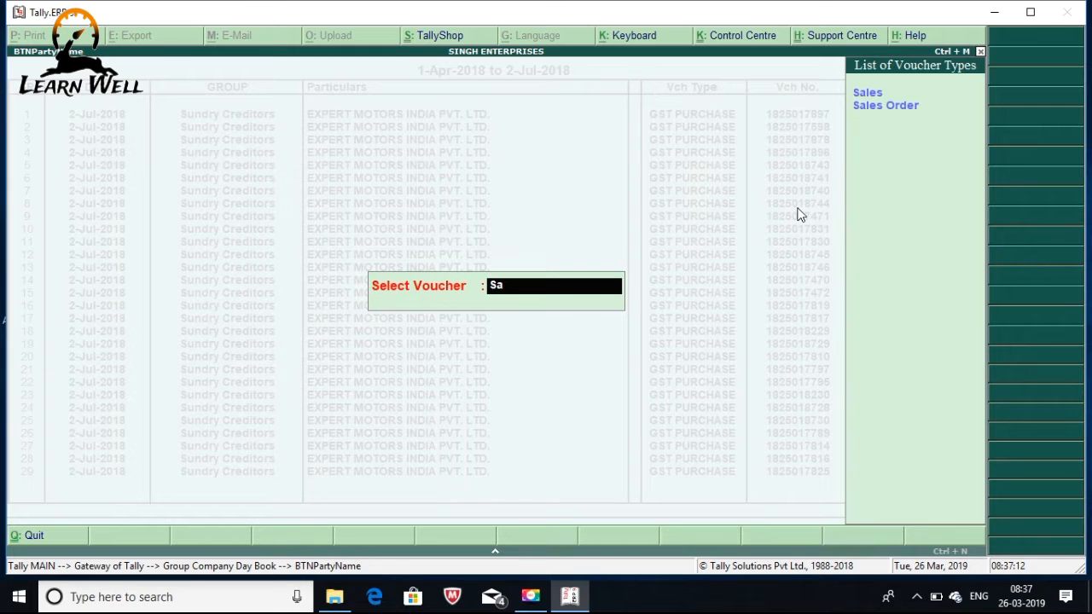
type("les")
key("Return")
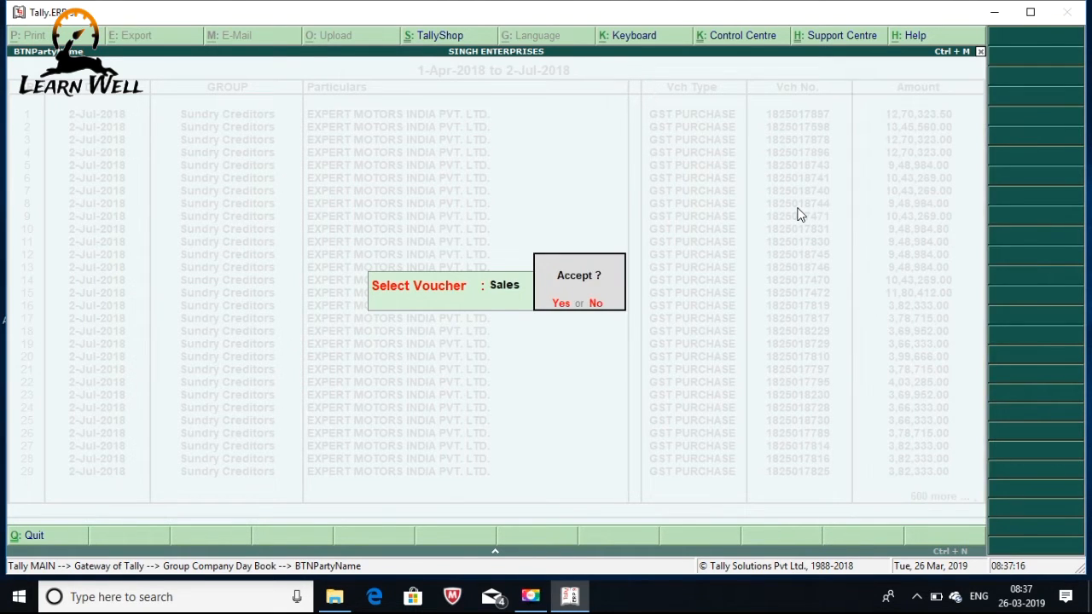
key("Return")
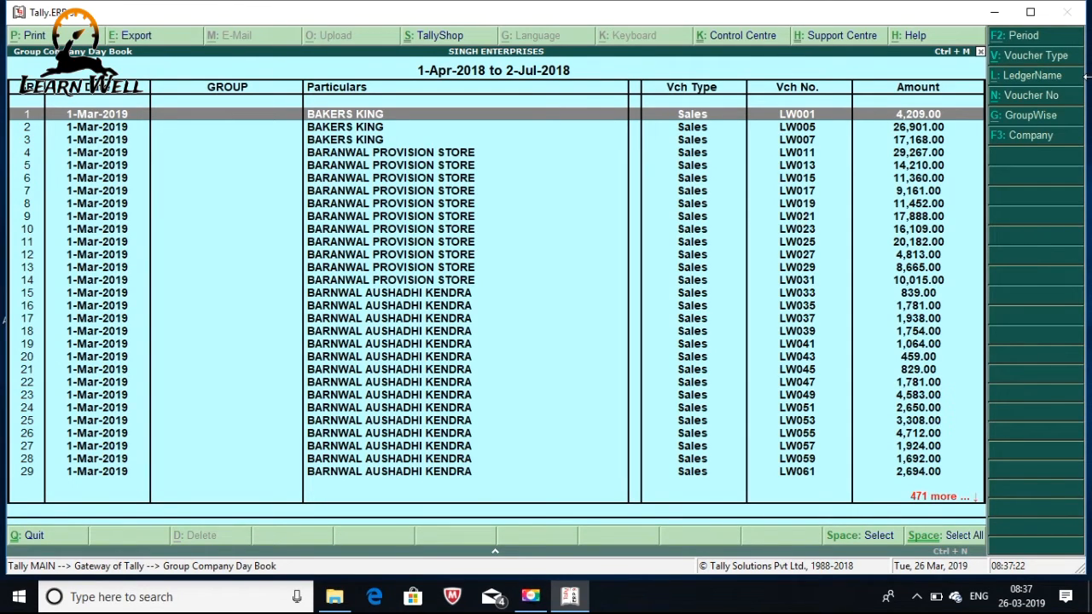
left_click(1039, 77)
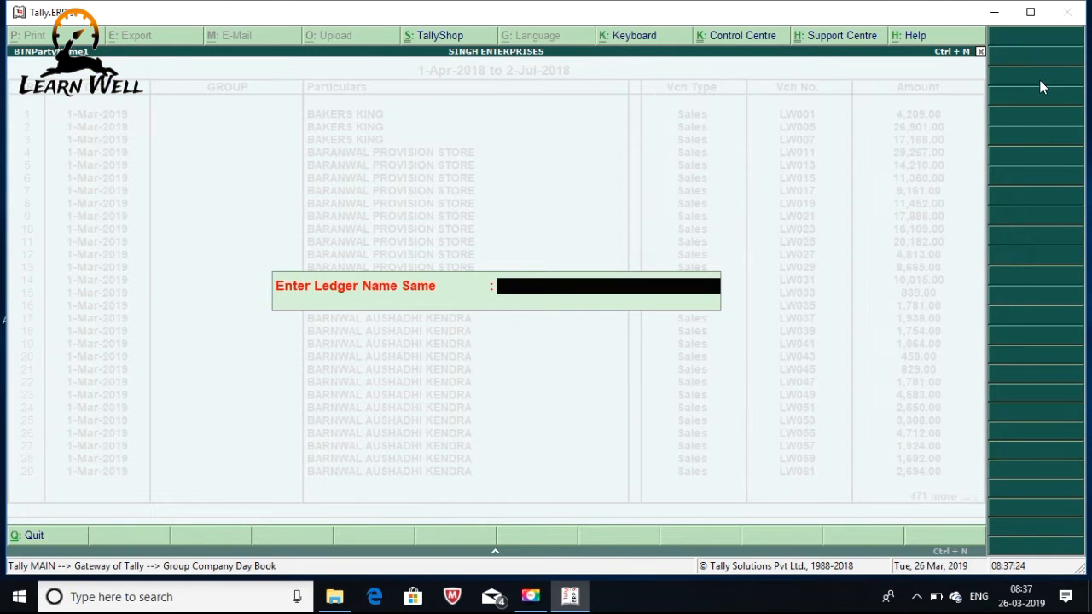
Apply 'Bakers King' as the ledger name filter, leaving its six Sales vouchers
type("Ba")
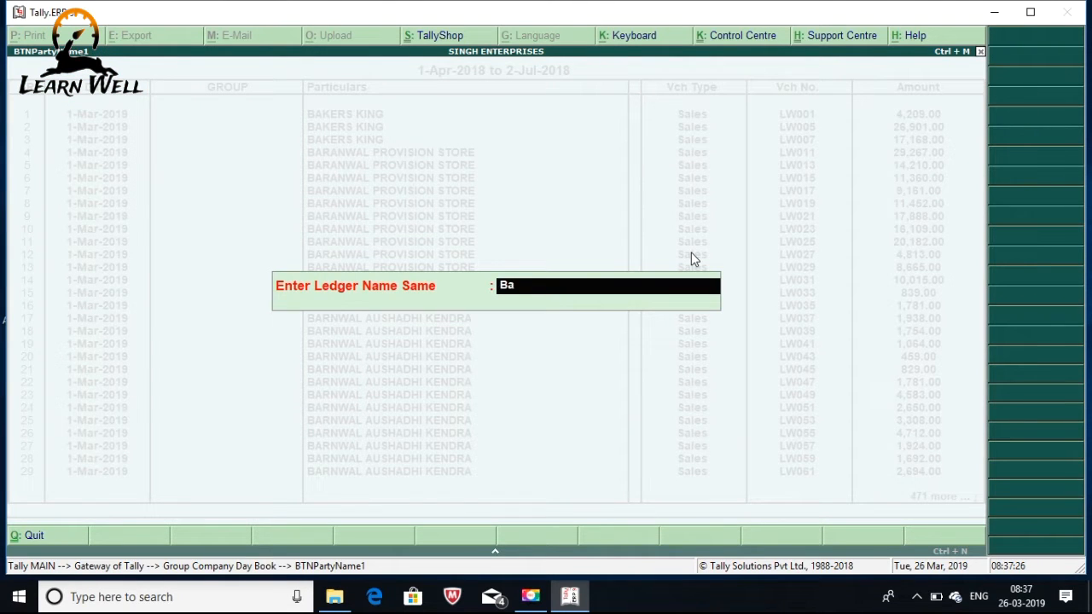
type("kers King")
key("Return")
key("Return")
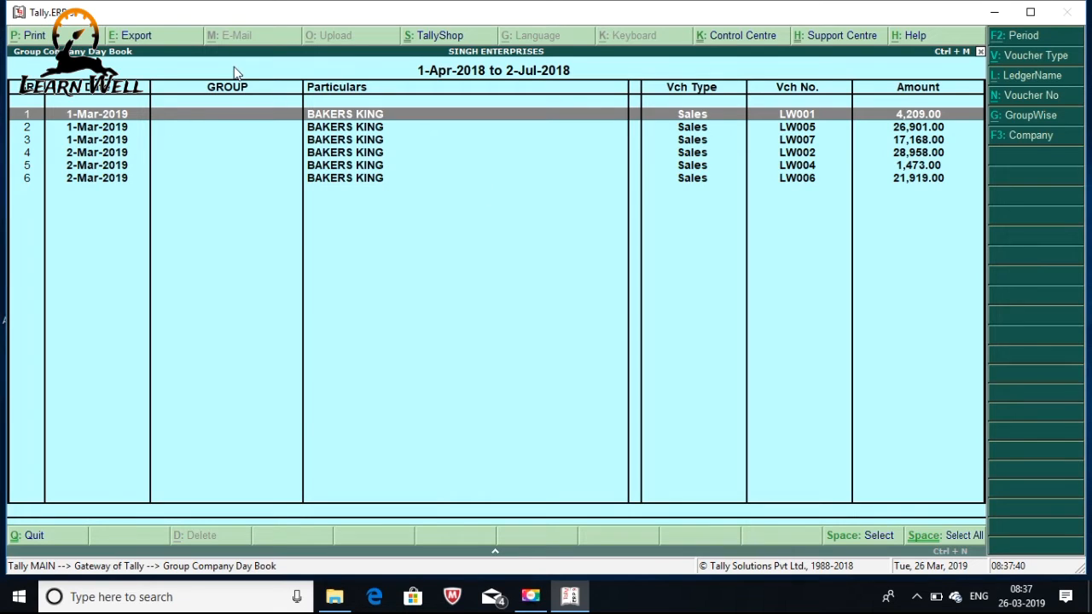
Export the Bakers King Sales Day Book to Excel as TALLY.xlsx
left_click(136, 39)
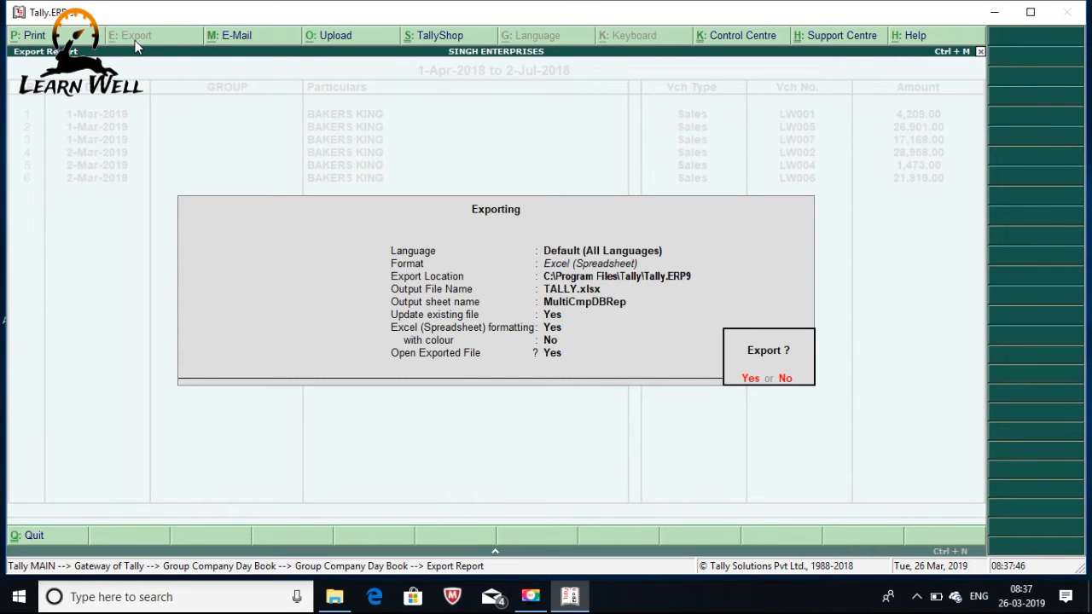
key("Return")
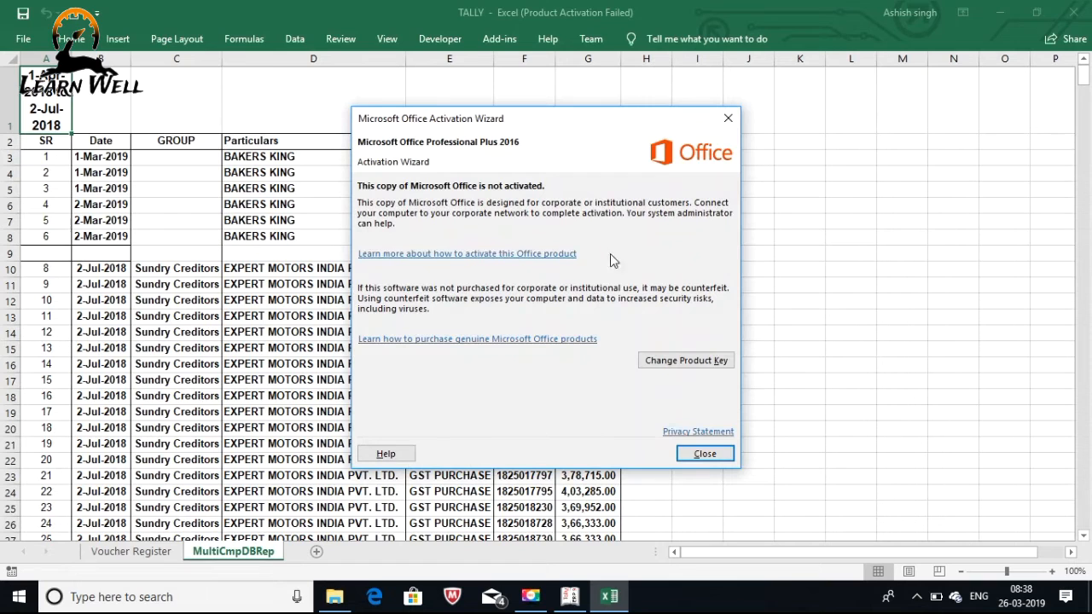
Dismiss the Office activation notice and review the exported Bakers King rows 3 to 7
left_click(728, 118)
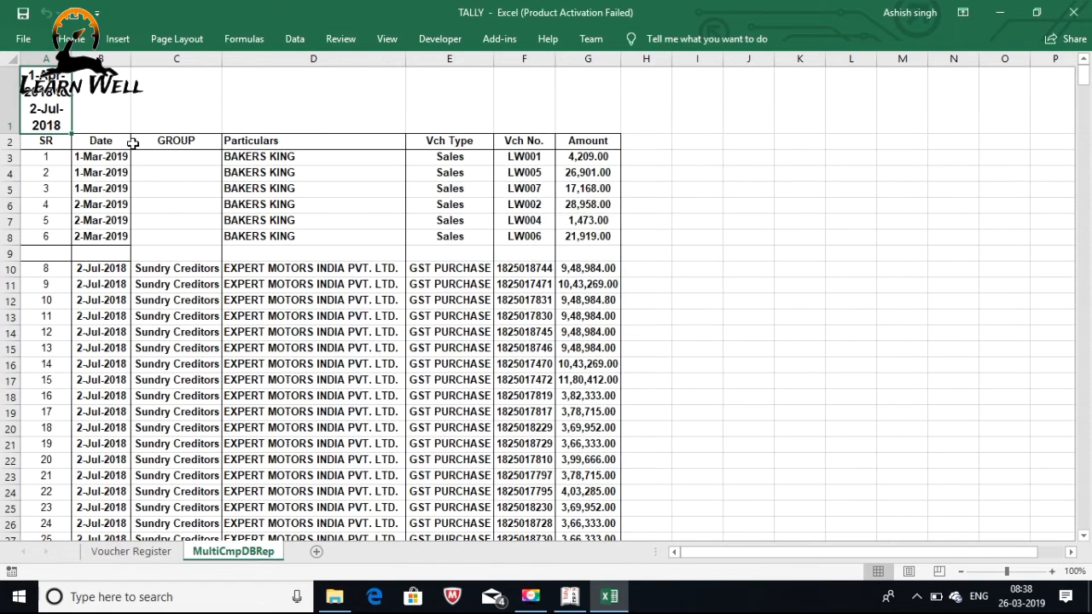
left_click_drag(11, 156, 27, 236)
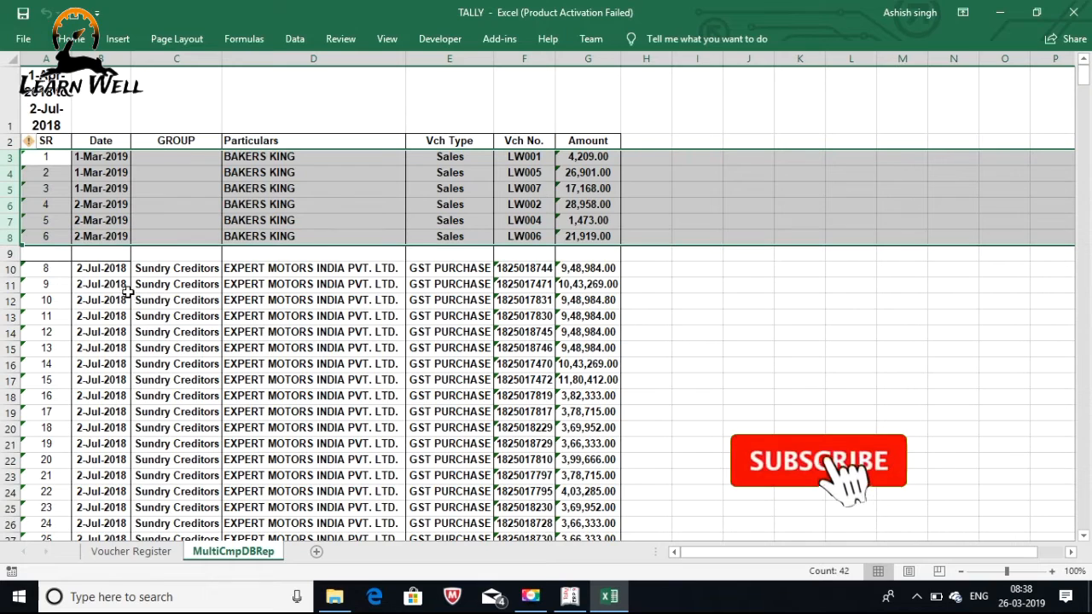
left_click(100, 282)
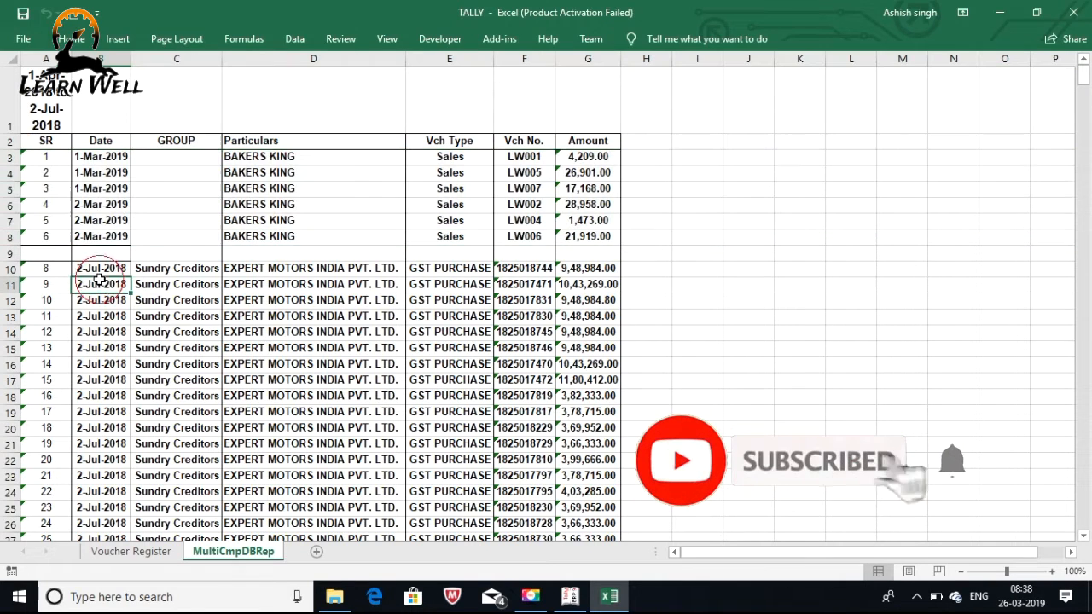
Review the older purchase rows 10 to 23, then return to the Tally Day Book
left_click(7, 269)
left_click_drag(8, 269, 8, 490)
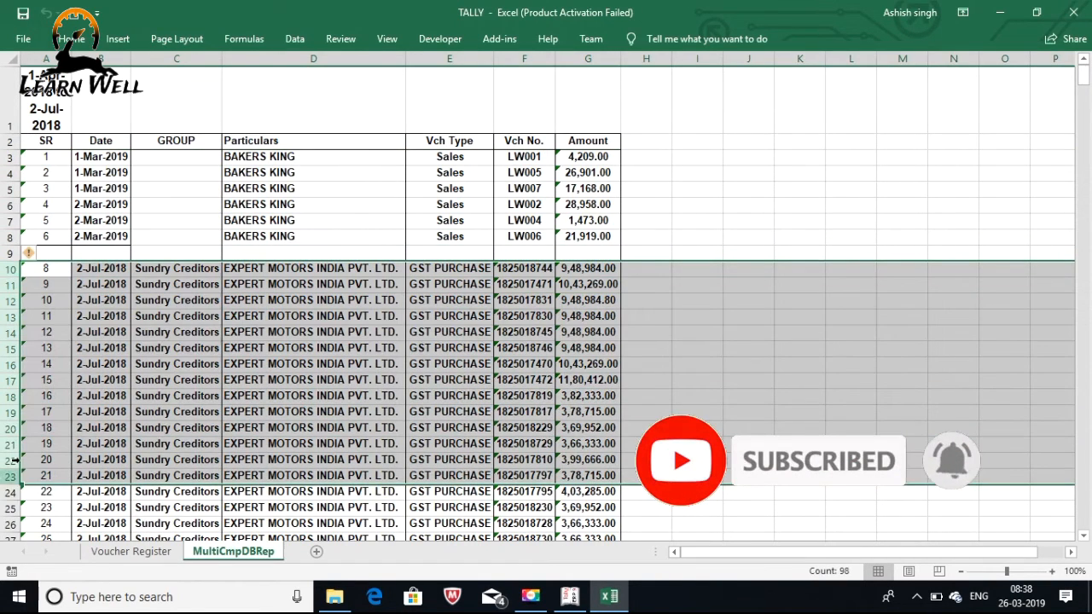
left_click(305, 285)
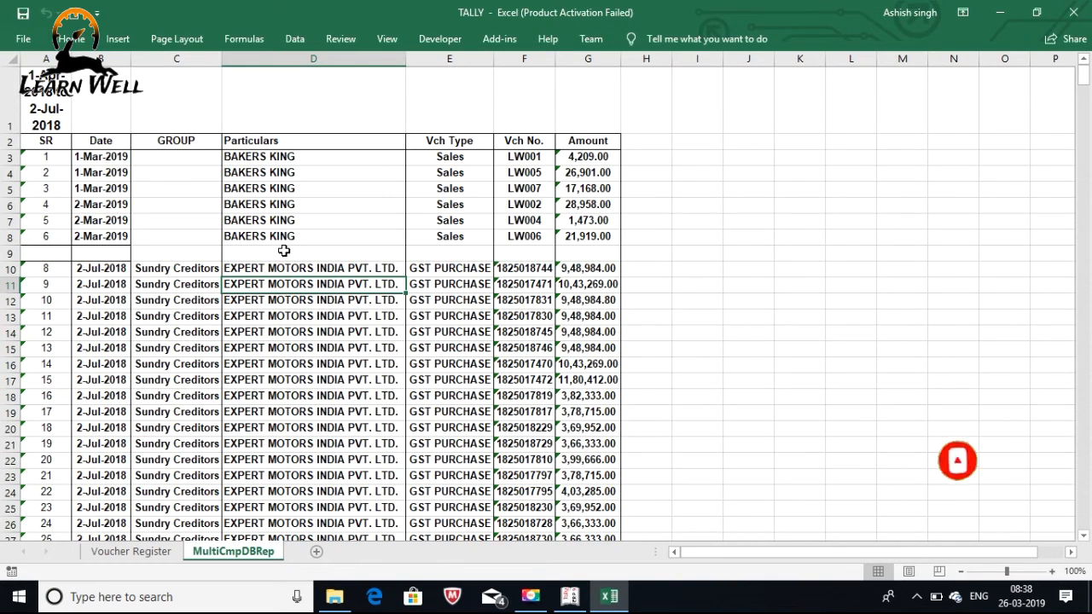
left_click(570, 596)
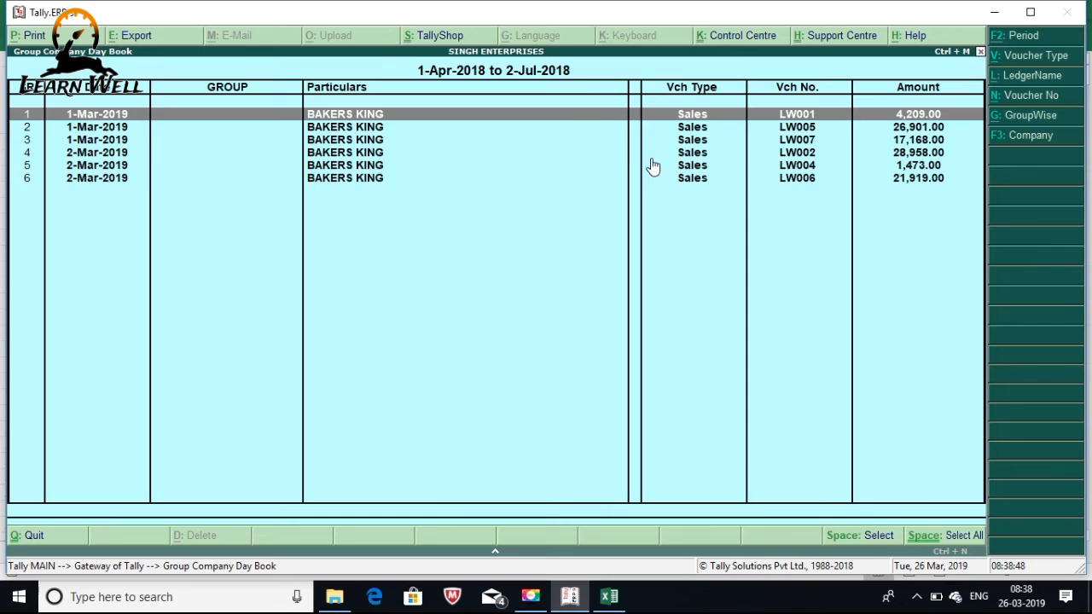
Re-export the Day Book to Excel with the output file name changed to 555
left_click(136, 36)
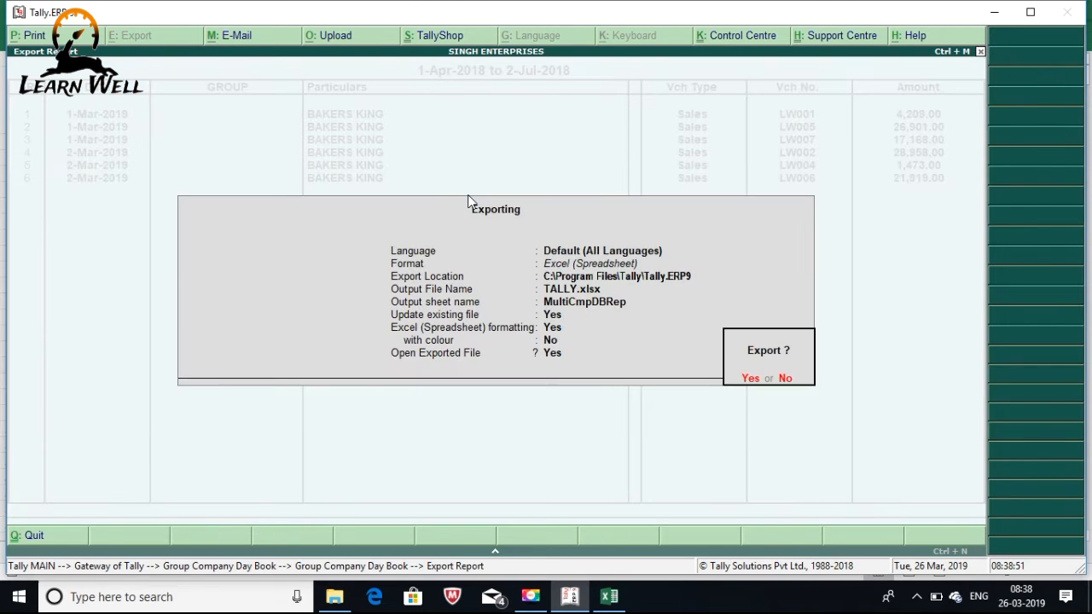
key("n")
key("Return")
key("Return")
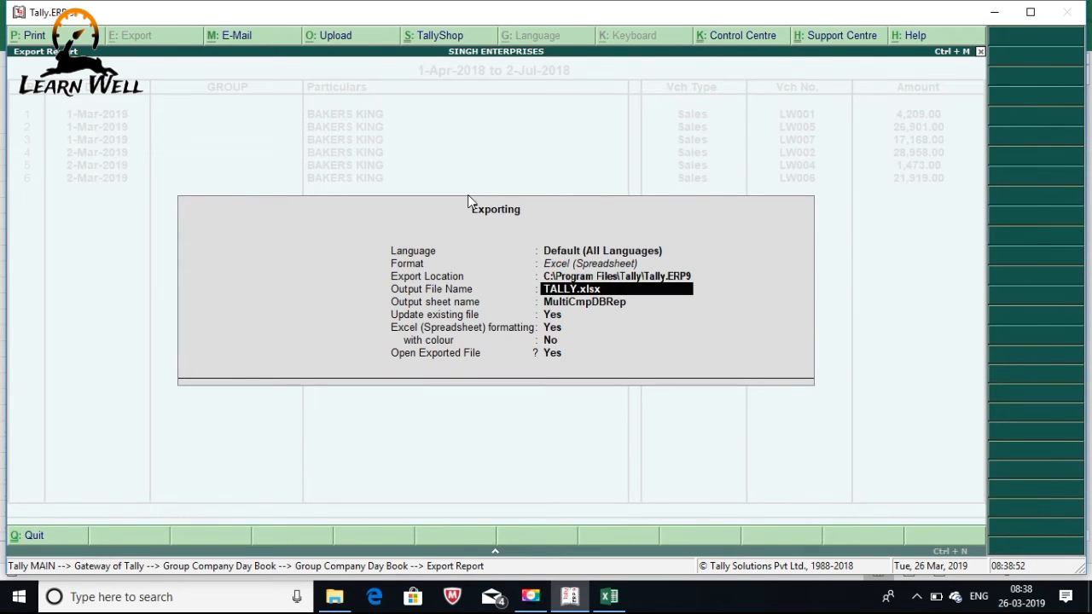
type("555")
key("Return")
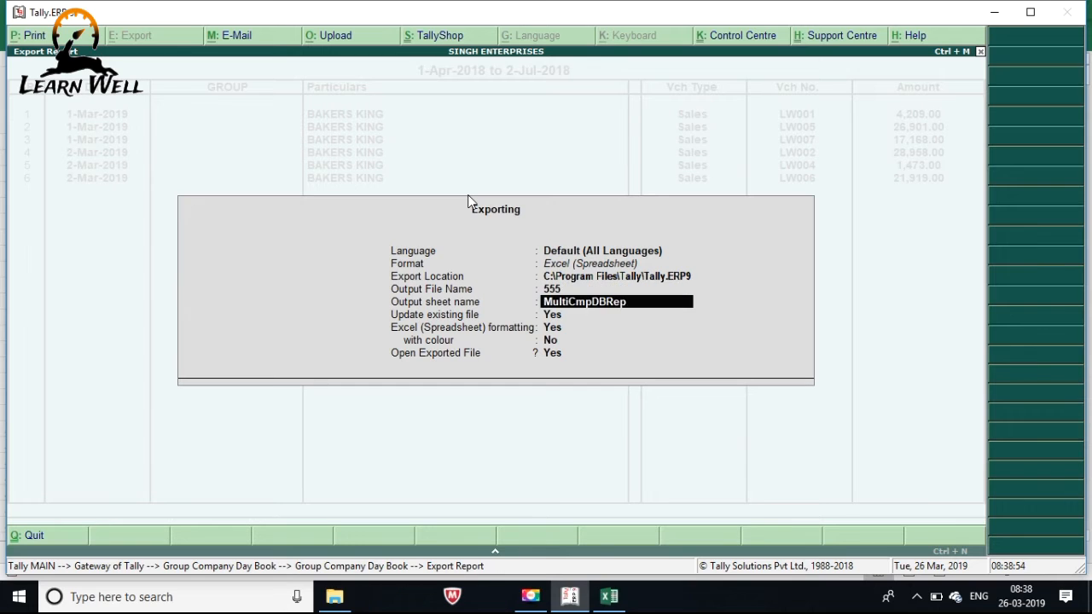
key("Return")
key("Return")
key("Return")
key("Return")
key("Return")
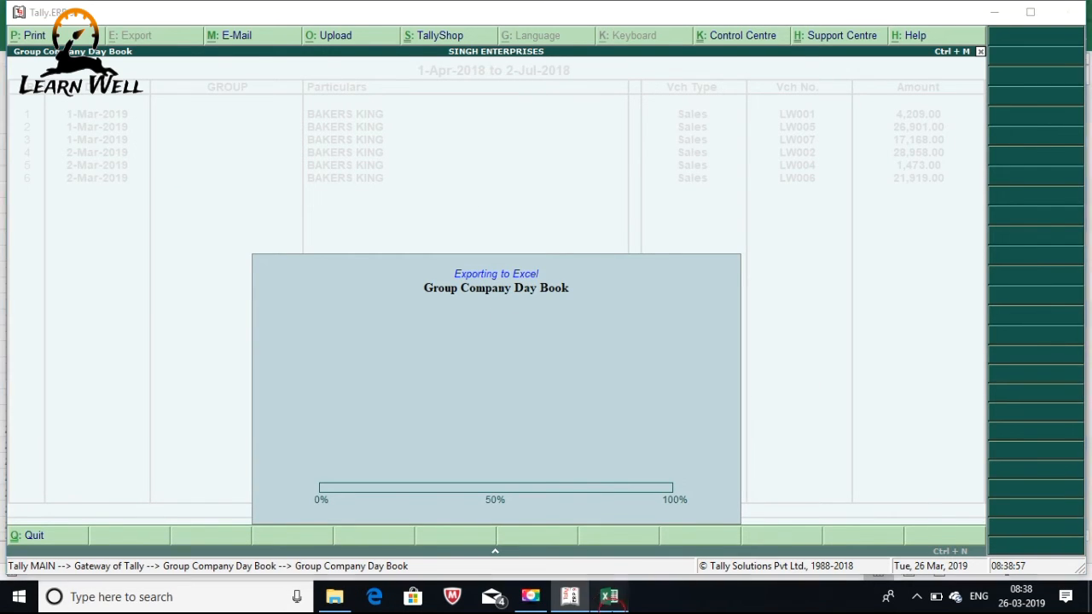
left_click(609, 596)
Close the TALLY workbook, open 555.xls past the format warning, and return to Tally
left_click(851, 206)
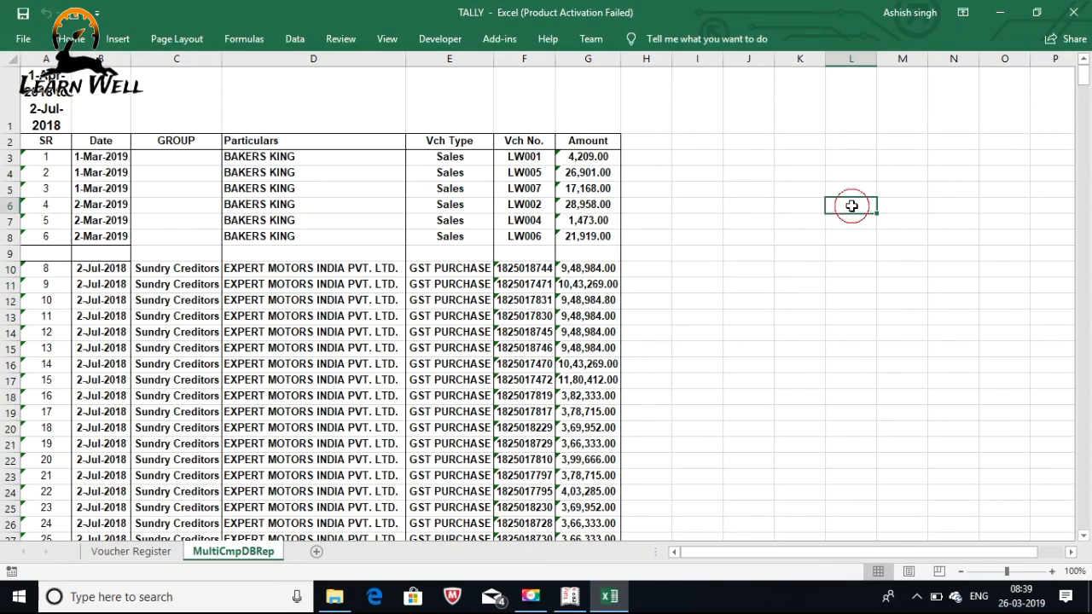
left_click(1073, 19)
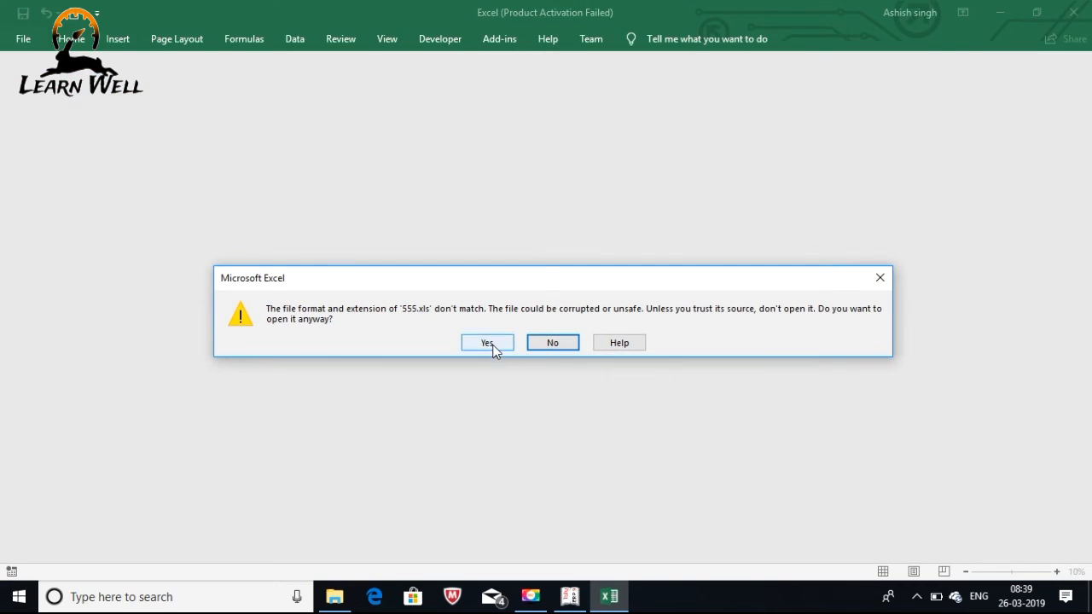
left_click(488, 345)
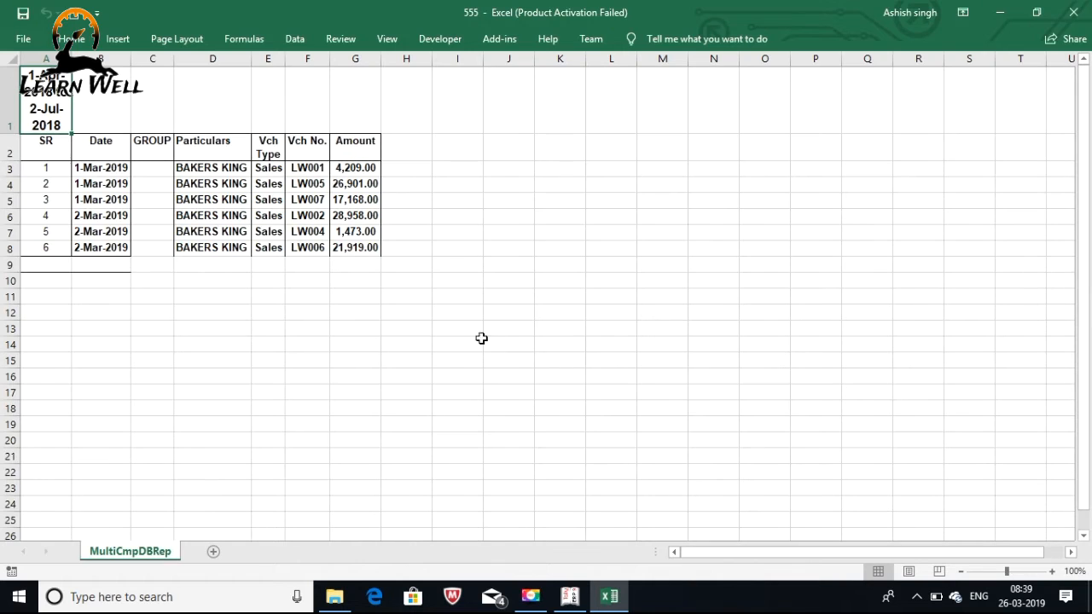
left_click(693, 456)
left_click(569, 597)
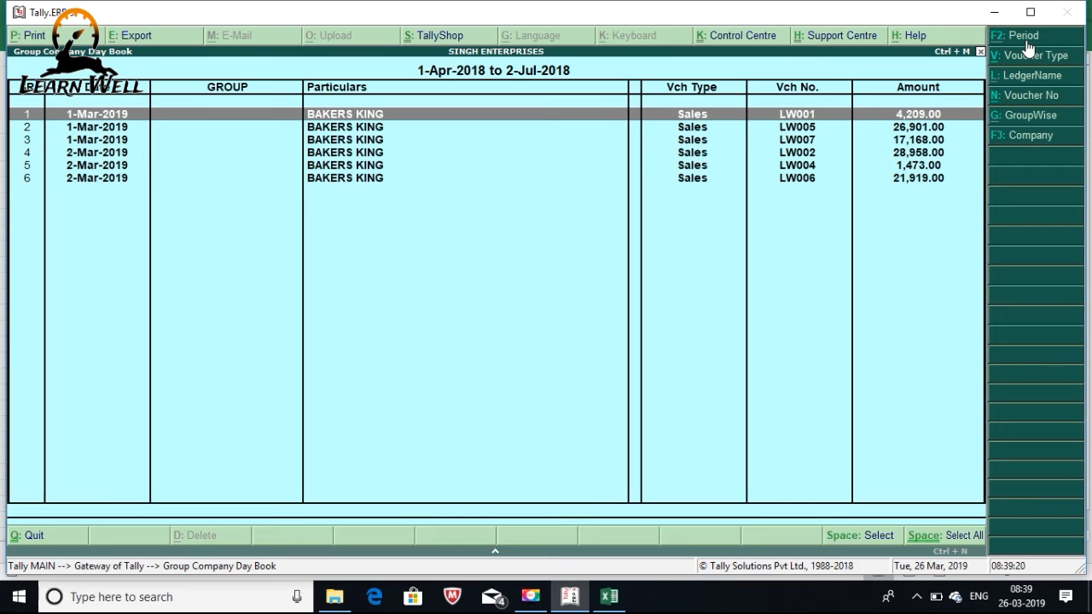
Leave the Day Book for the Gateway of Tally and load the DEMONEW company
left_click(1019, 138)
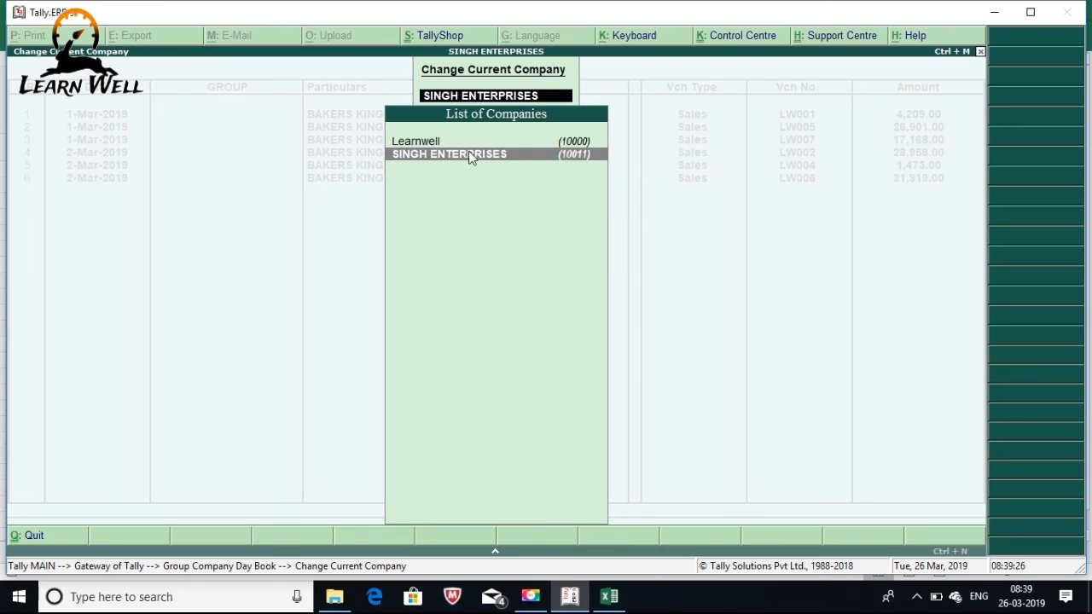
key("Escape")
key("Escape")
key("Escape")
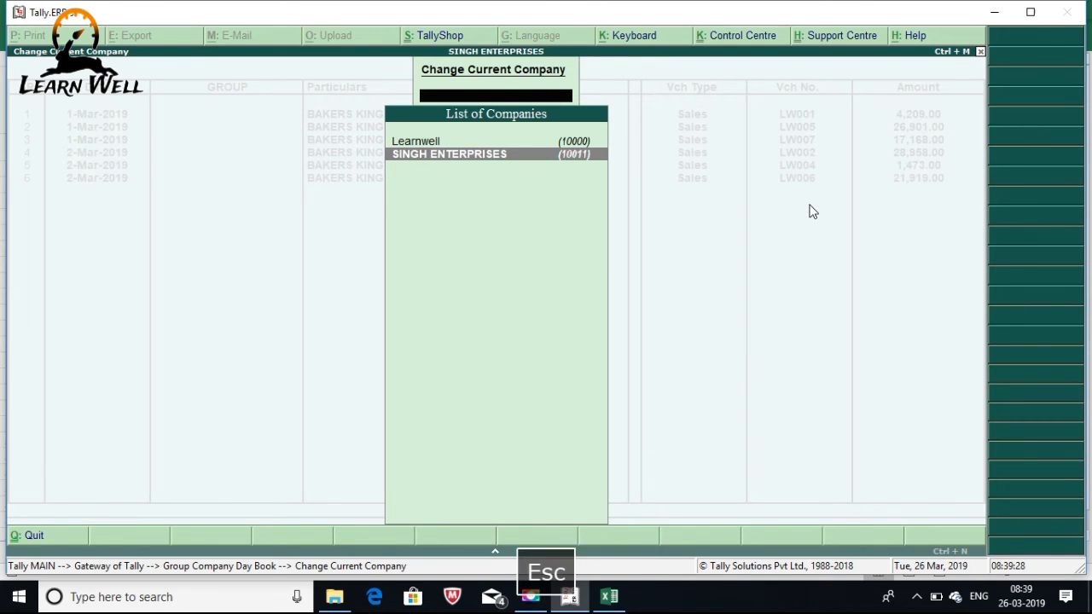
key("Escape")
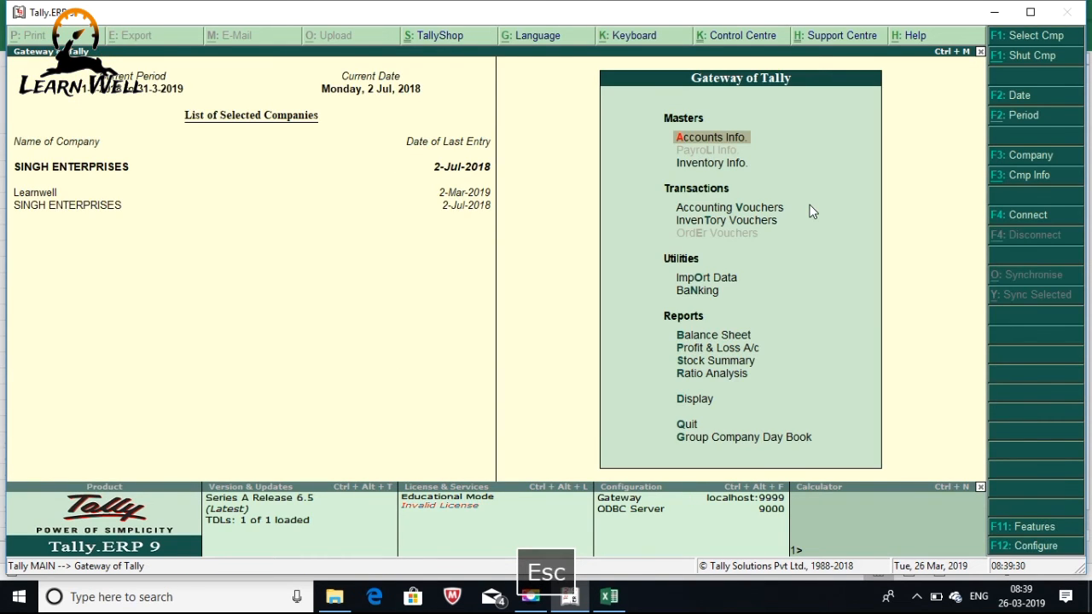
left_click(1014, 37)
key("Down")
key("Down")
key("Down")
key("Down")
key("Down")
key("Down")
key("Down")
key("Down")
key("Down")
key("Down")
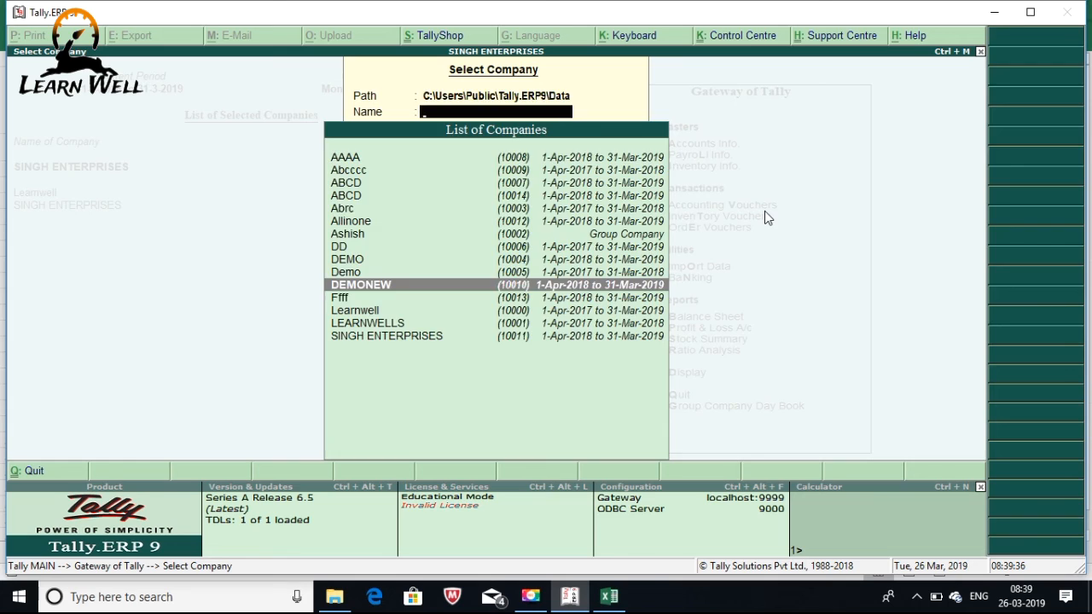
key("Return")
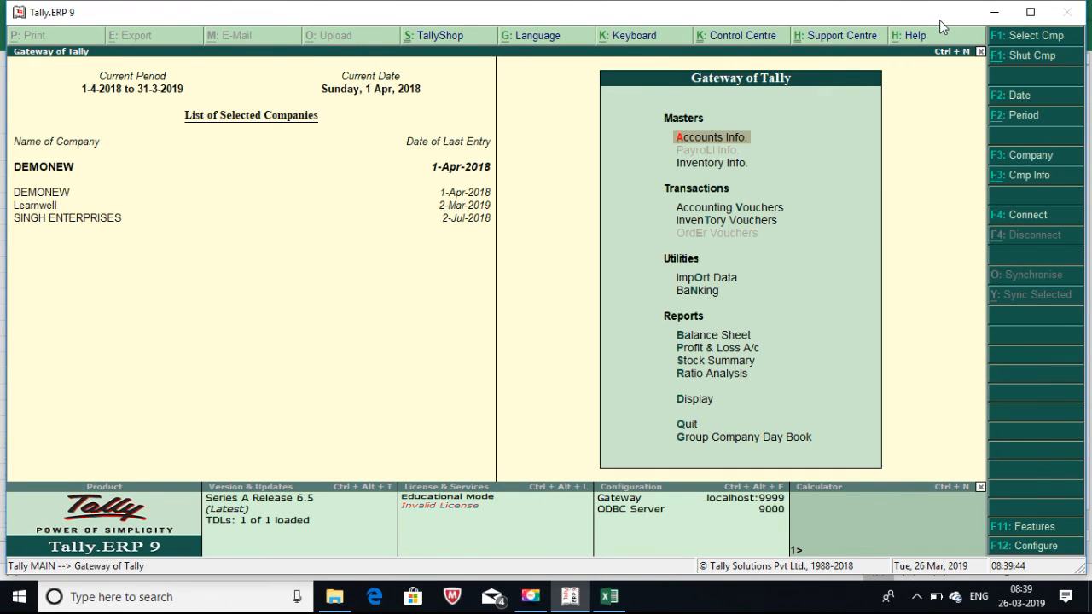
Minimize Tally, close the 555 workbook, and close the GROUP DAYBOOK Properties window
left_click(989, 18)
left_click(851, 178)
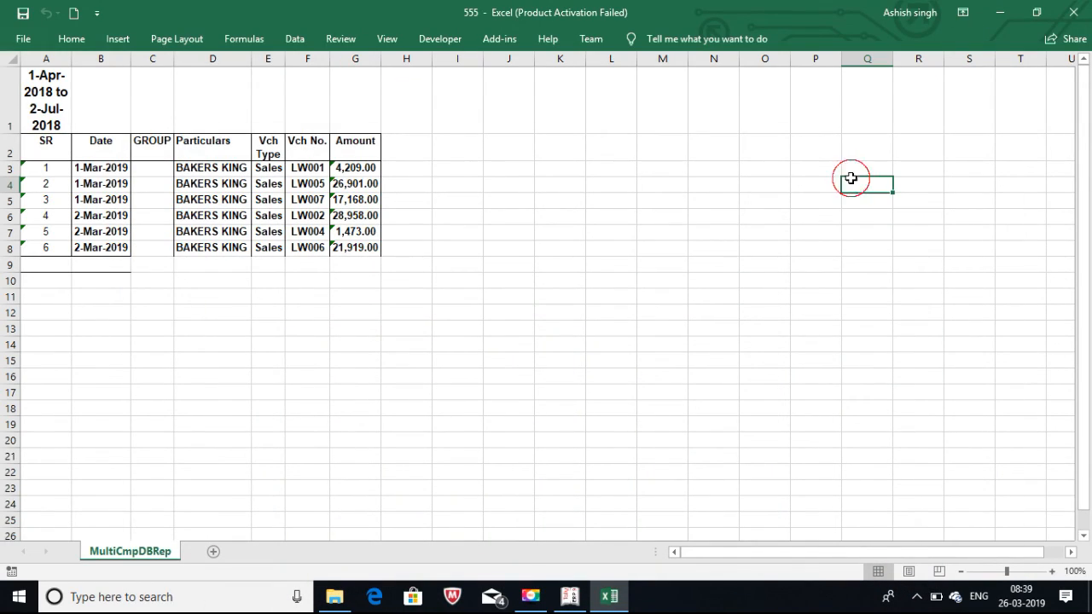
left_click(1080, 14)
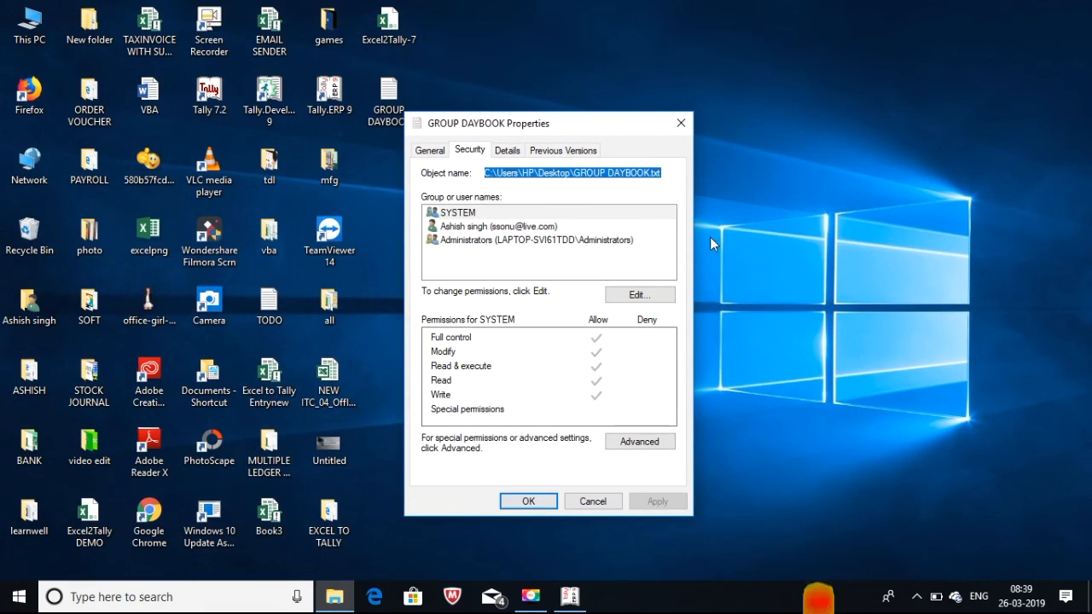
left_click(683, 124)
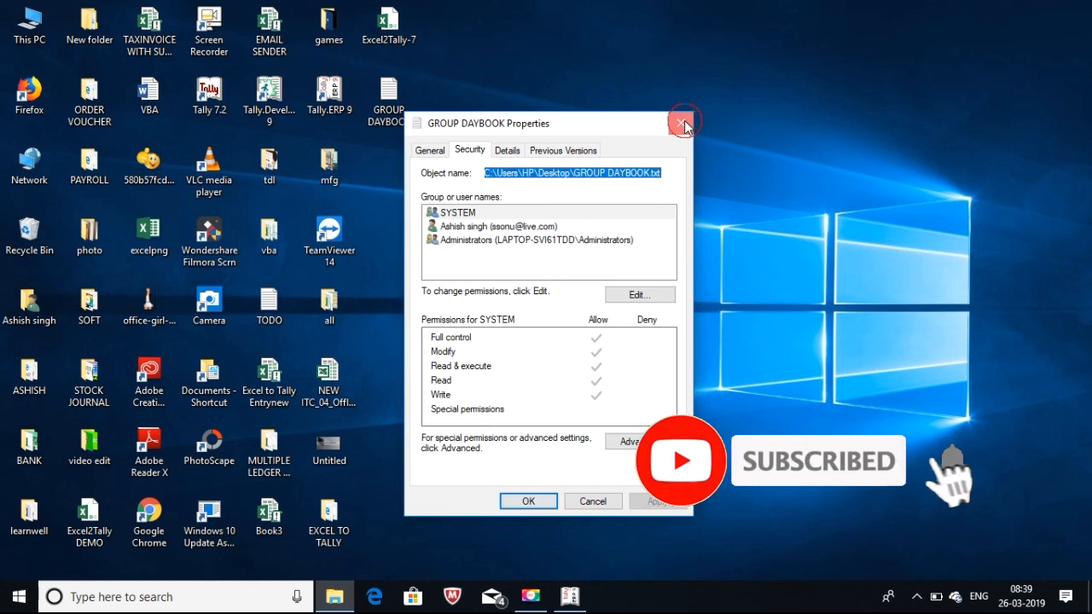